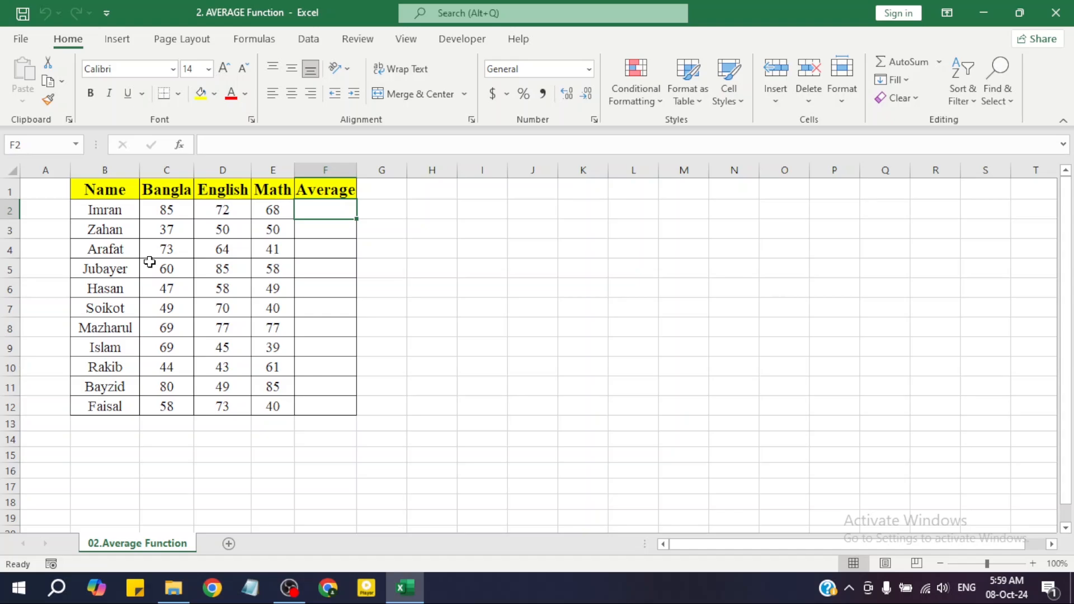
# - Begin an AVERAGE function in cell F2, the first student's Average cell
pyautogui.click(447, 313)
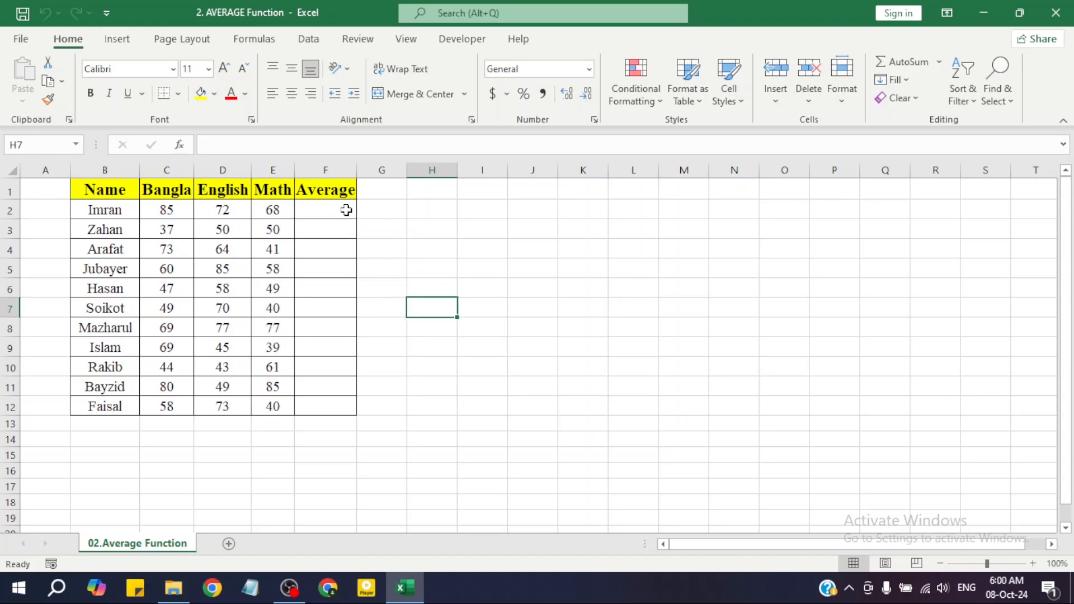
pyautogui.click(327, 211)
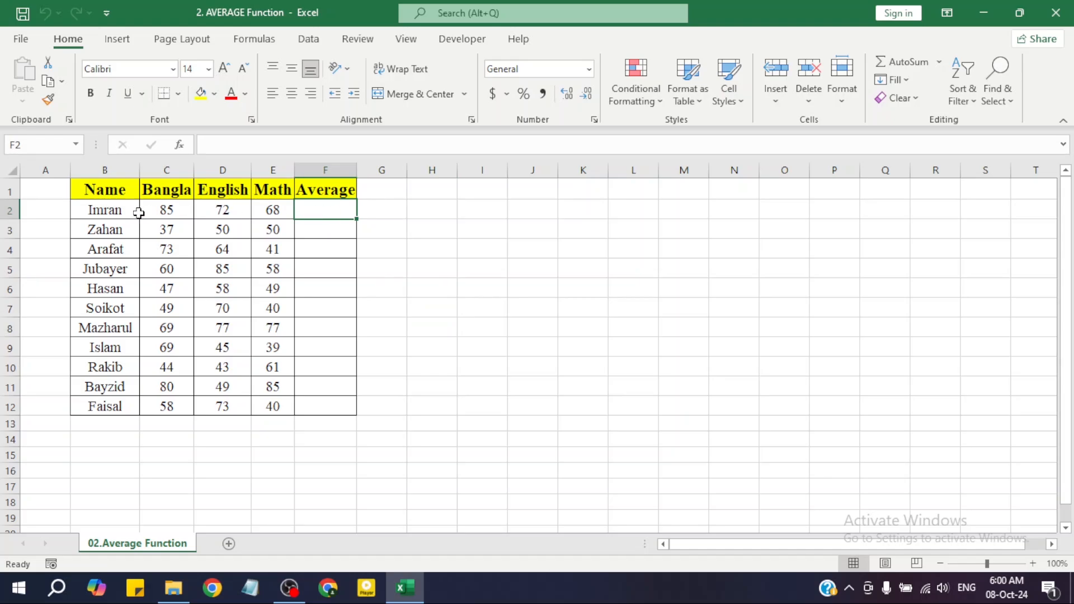
pyautogui.moveTo(149, 212); pyautogui.dragTo(277, 211)
pyautogui.click(322, 211)
pyautogui.doubleClick(323, 215)
pyautogui.write('=')
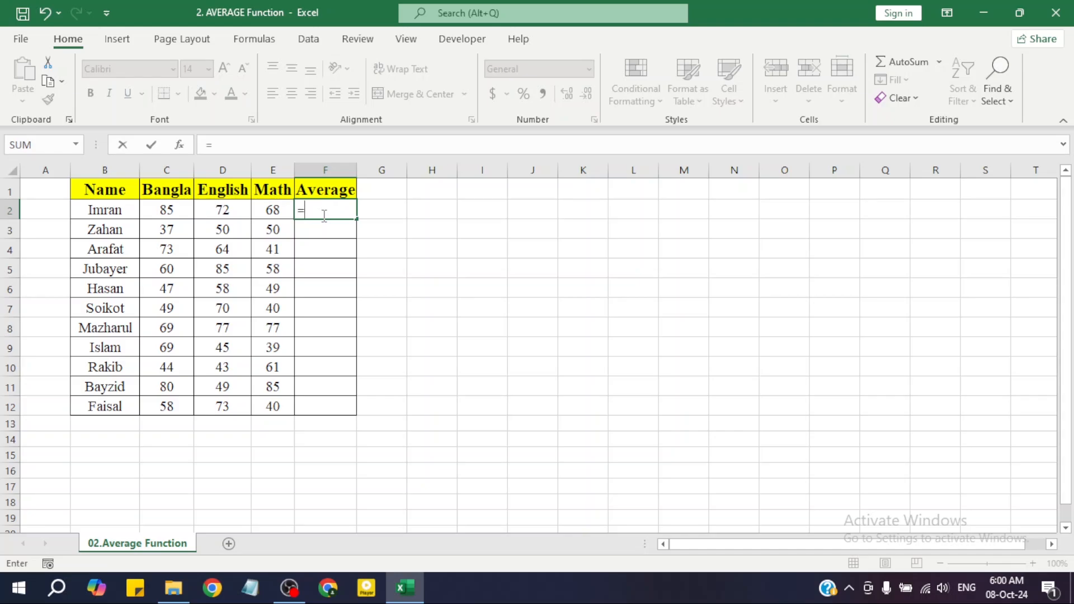
pyautogui.write('avera')
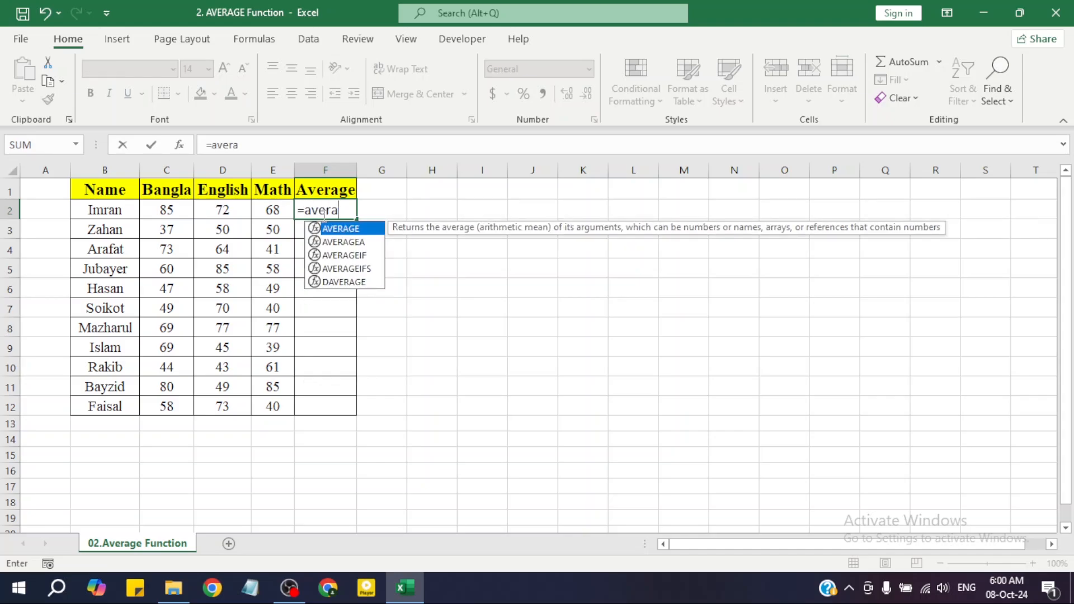
pyautogui.write('ge')
pyautogui.doubleClick(354, 231)
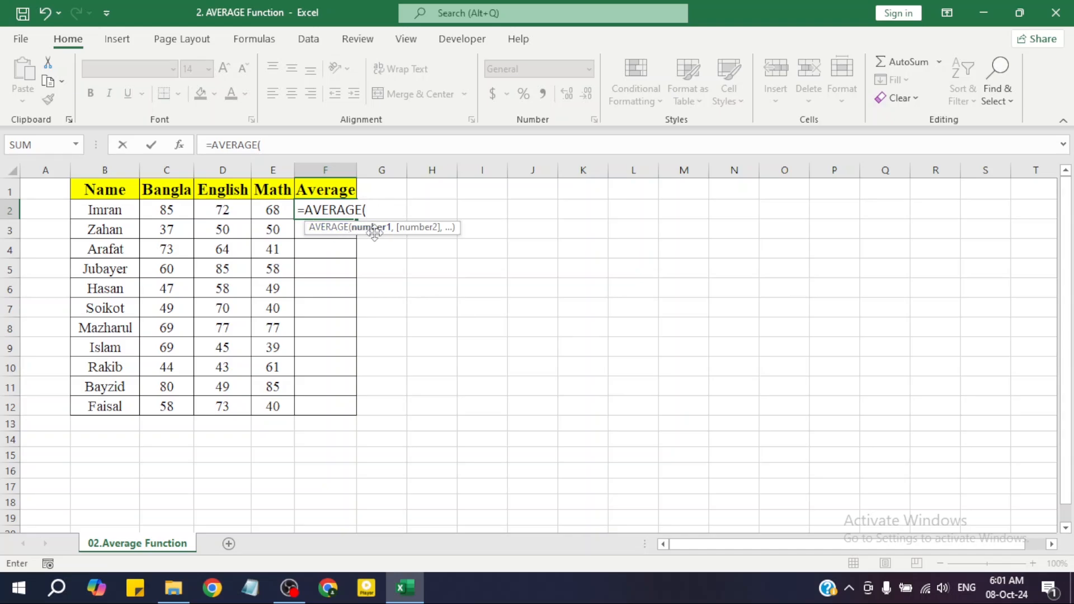
# - Complete the AVERAGE formula in F2 with the literal marks 85, 72 and 68 as its arguments
pyautogui.click(175, 209)
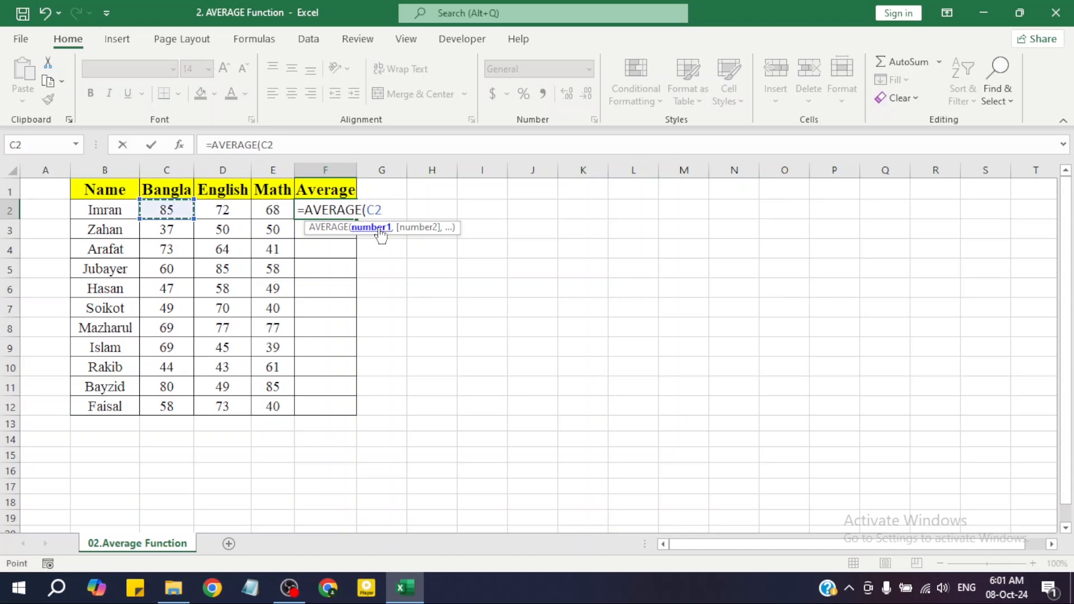
pyautogui.press('BackSpace')
pyautogui.press('BackSpace')
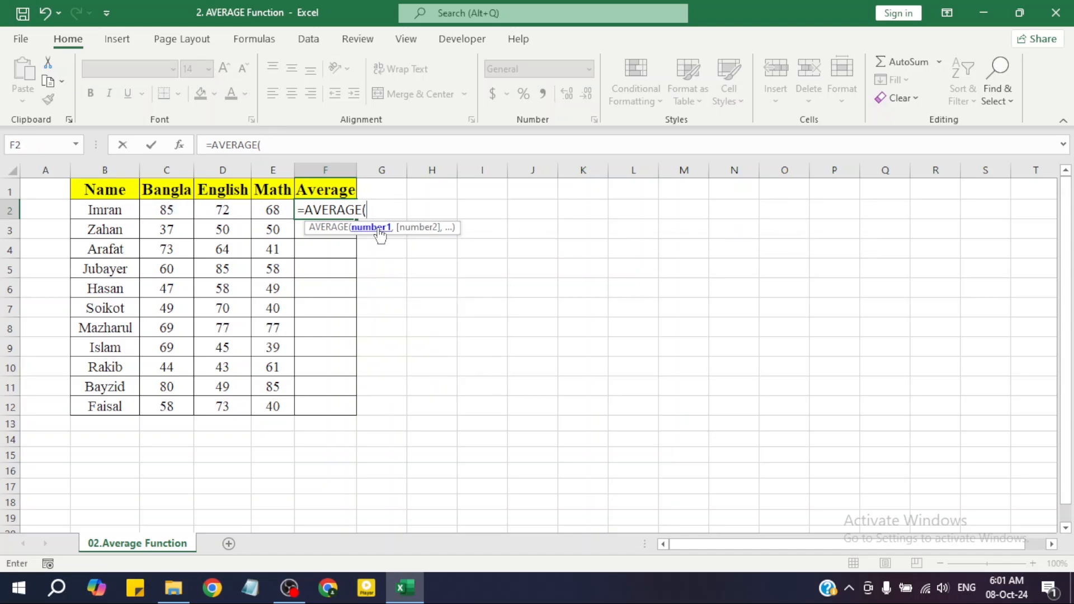
pyautogui.write('85,')
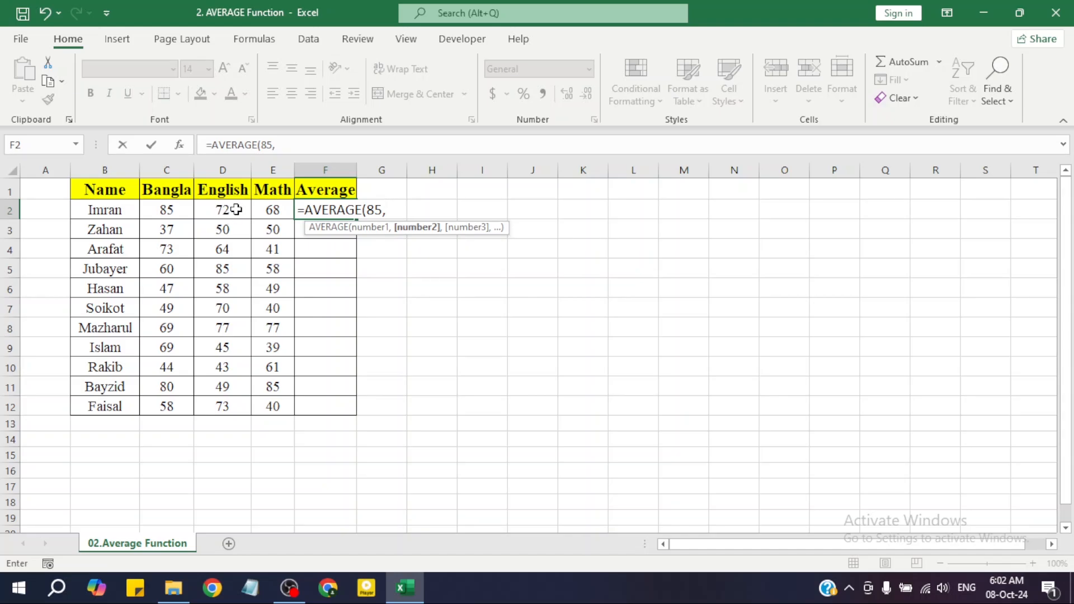
pyautogui.write('72,')
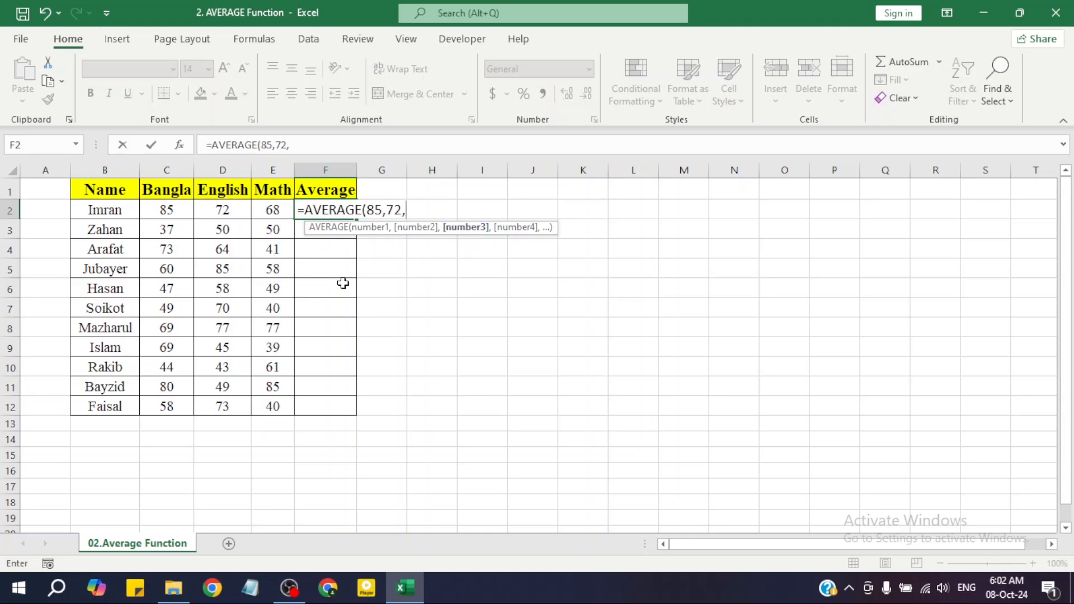
pyautogui.write('68')
pyautogui.write(')')
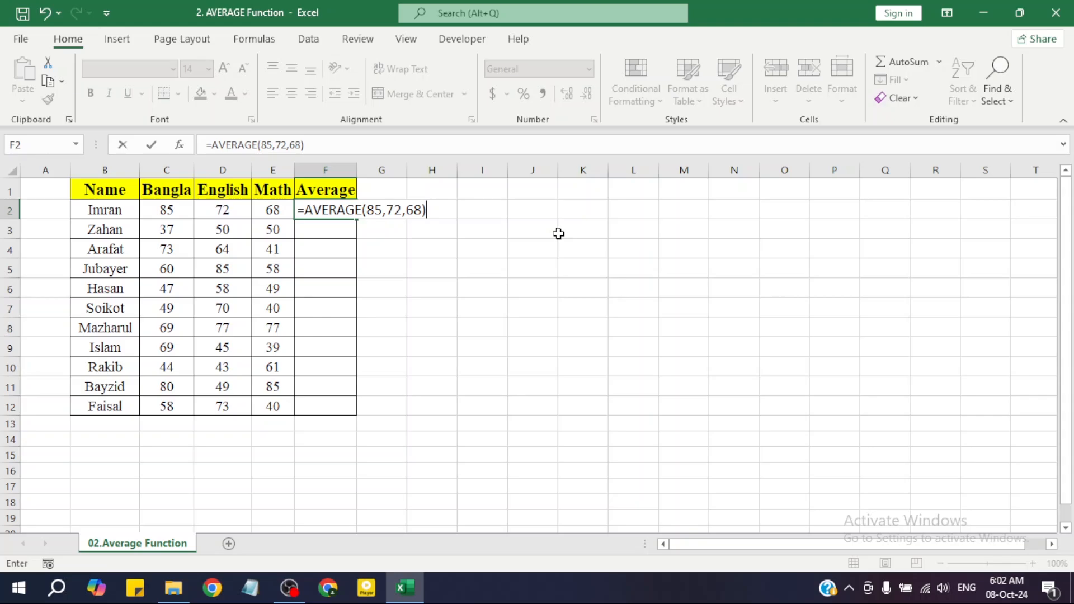
pyautogui.press('Return')
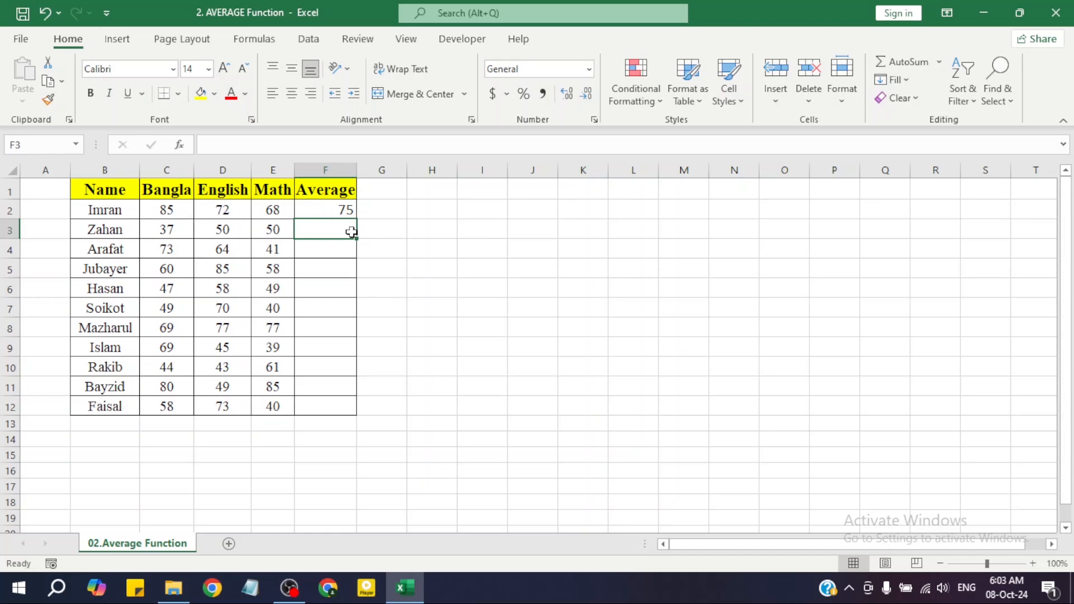
# - Enter =AVERAGE(C3,D3,E3) in cell F3, using separate cell references for the second student's three marks
pyautogui.click(391, 233)
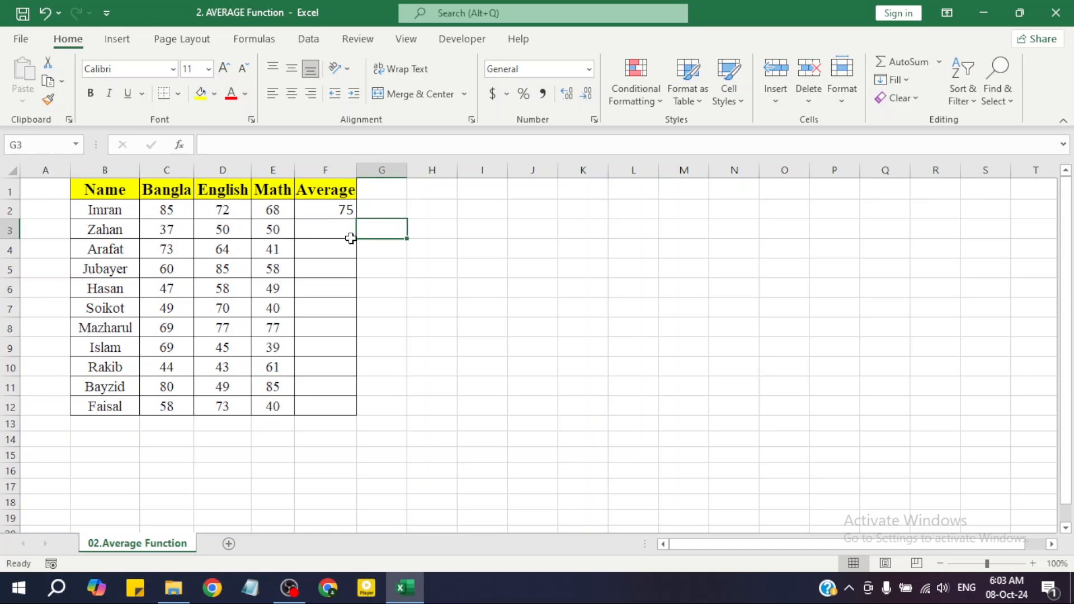
pyautogui.click(326, 231)
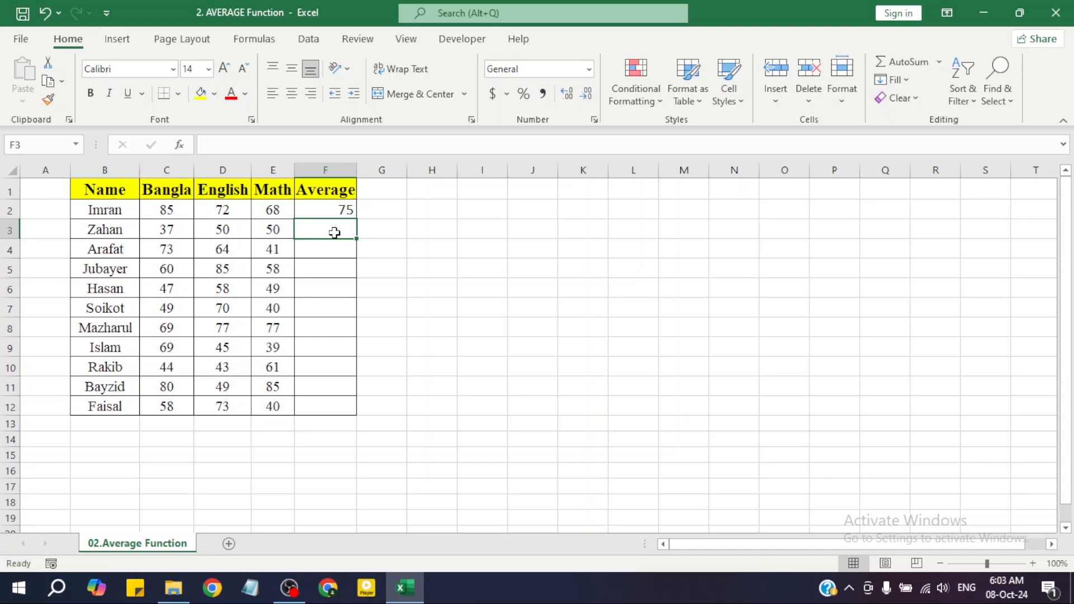
pyautogui.write('=')
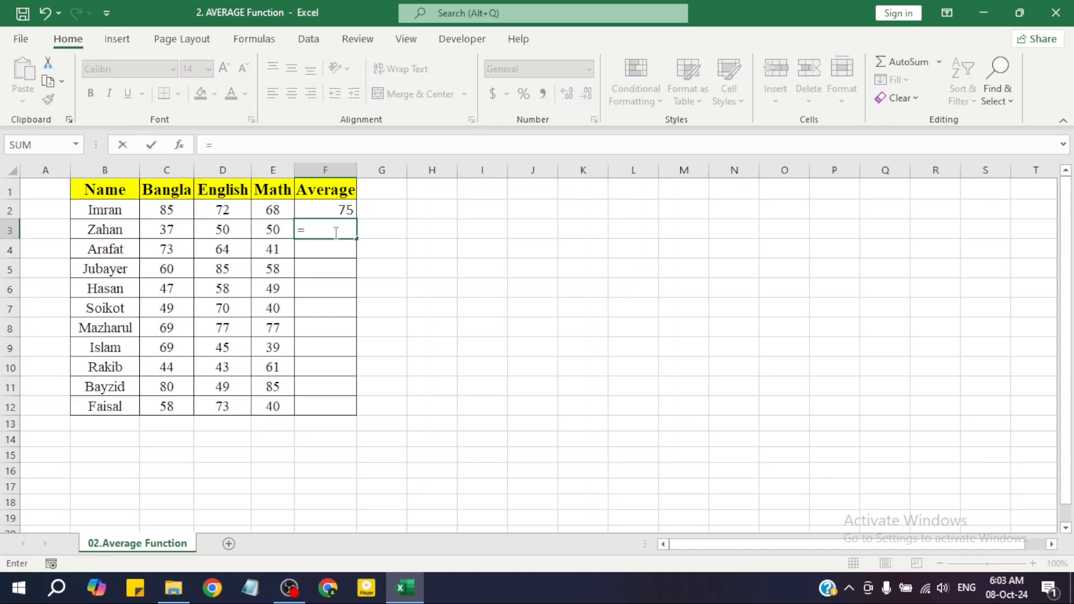
pyautogui.write('average')
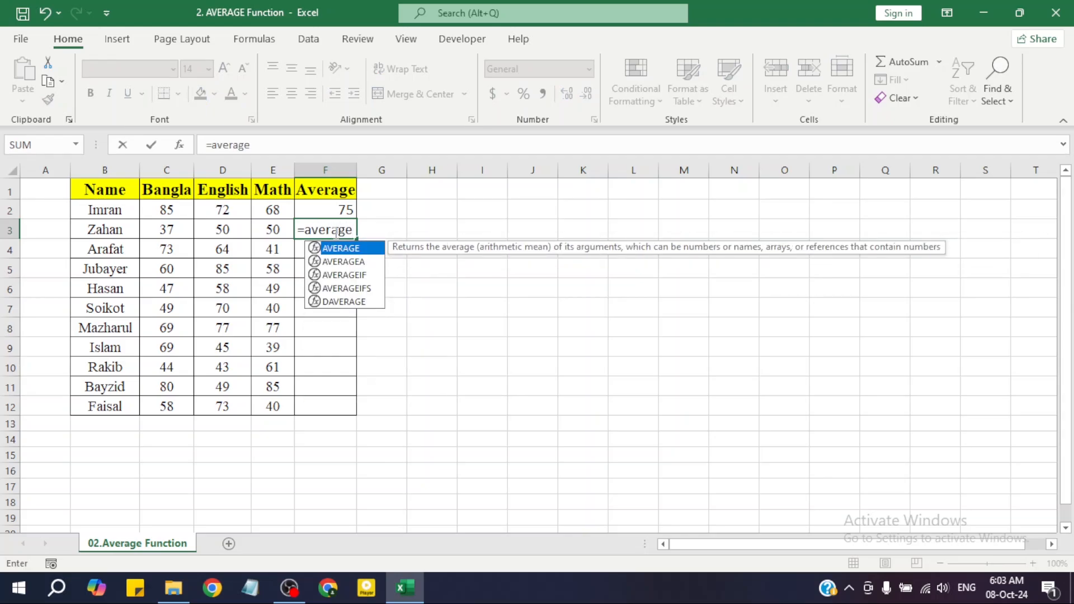
pyautogui.press('Tab')
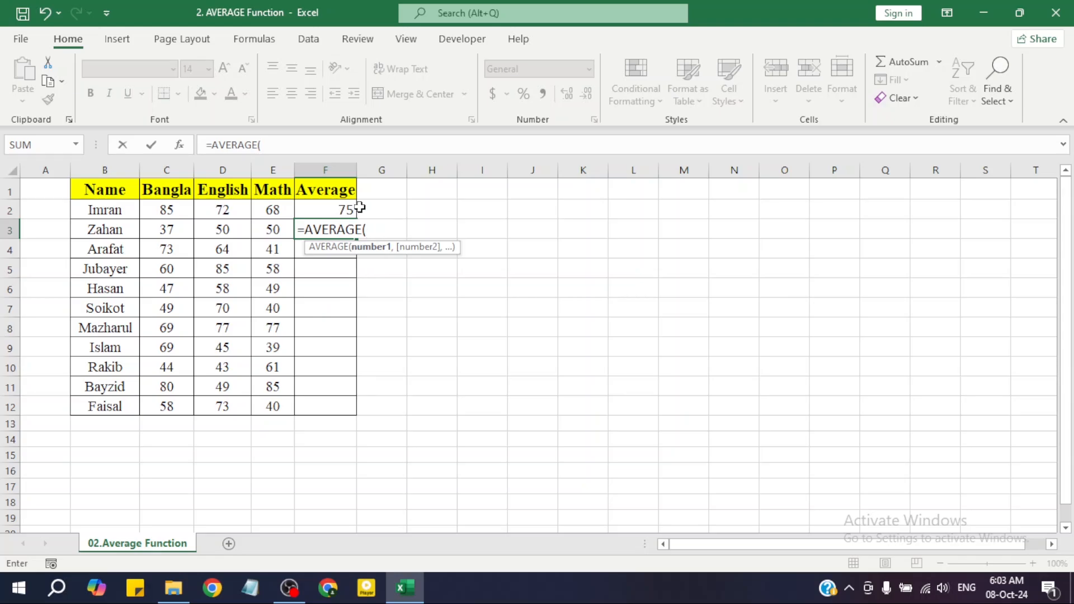
pyautogui.click(180, 231)
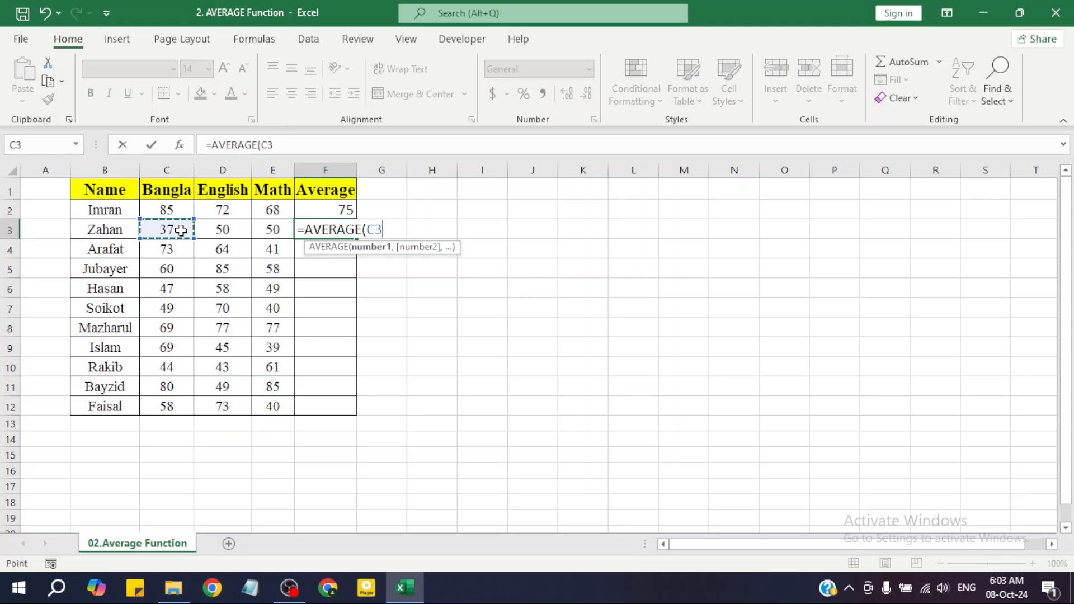
pyautogui.write(',')
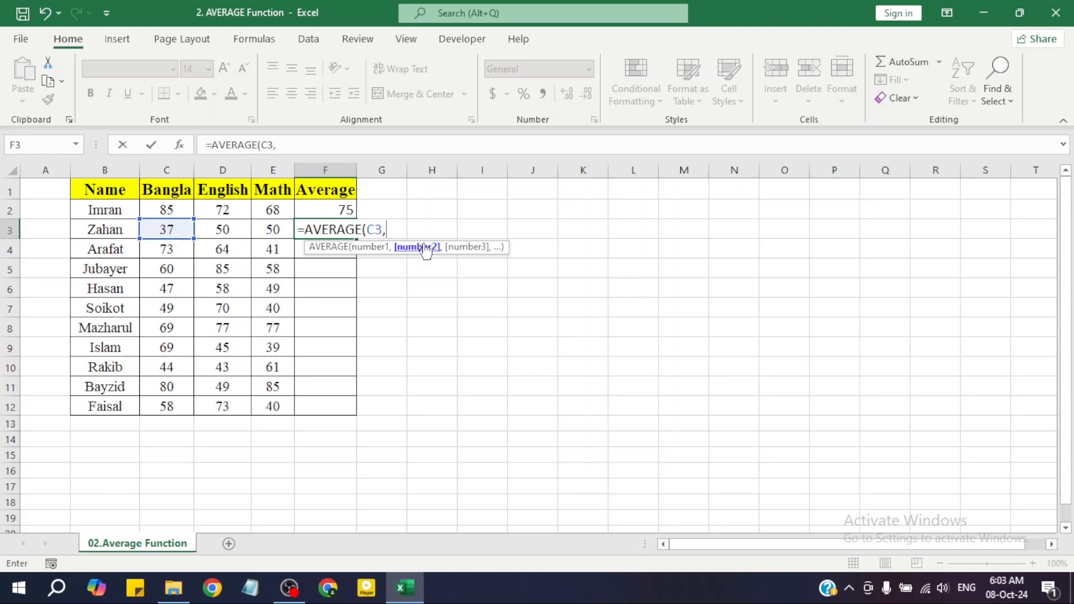
pyautogui.click(223, 231)
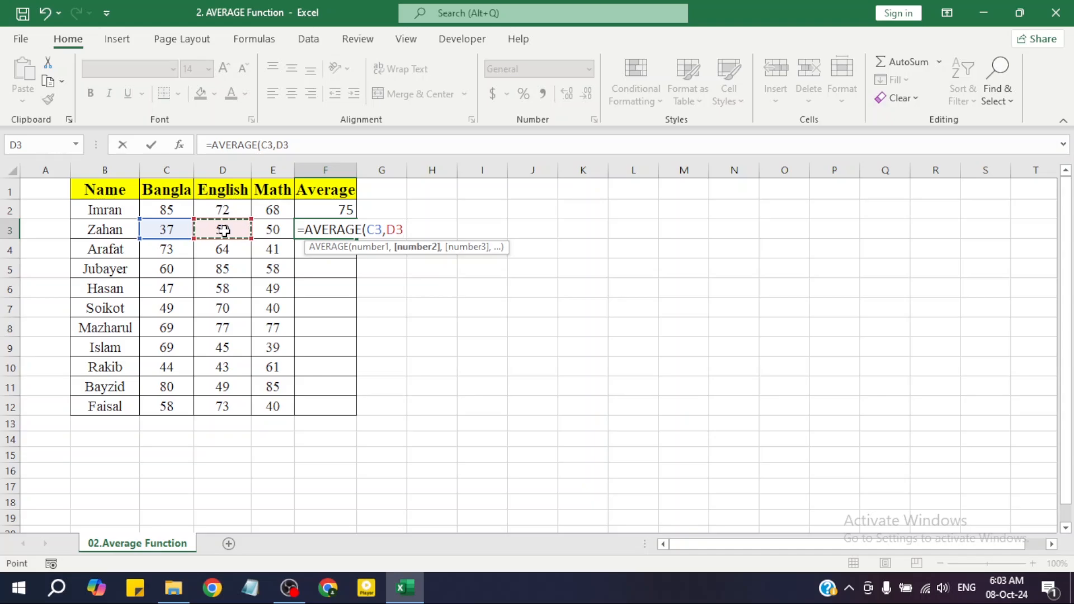
pyautogui.write(',')
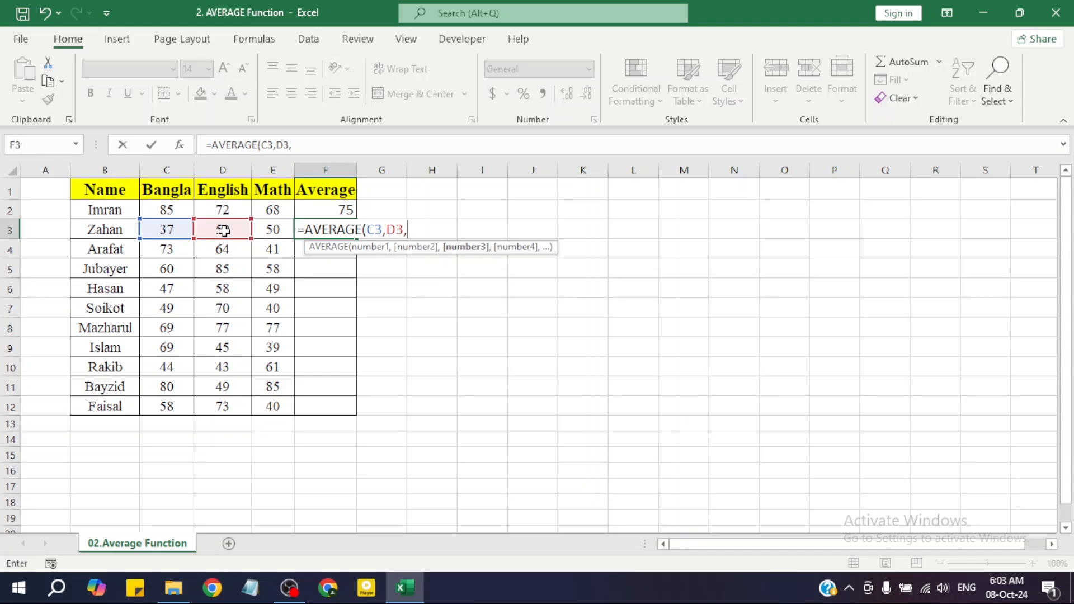
pyautogui.click(279, 229)
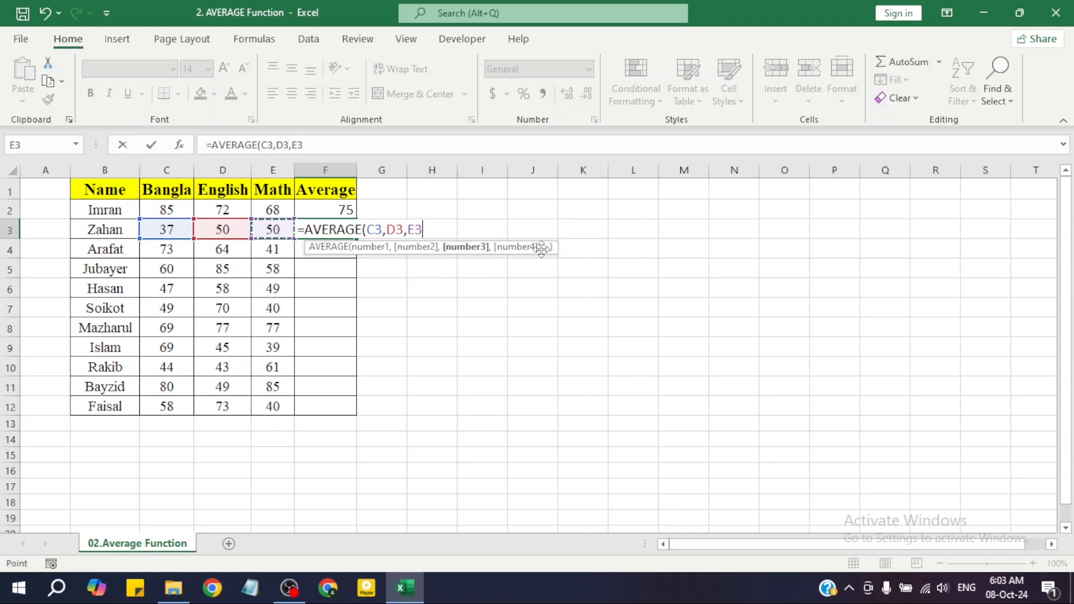
pyautogui.write(')')
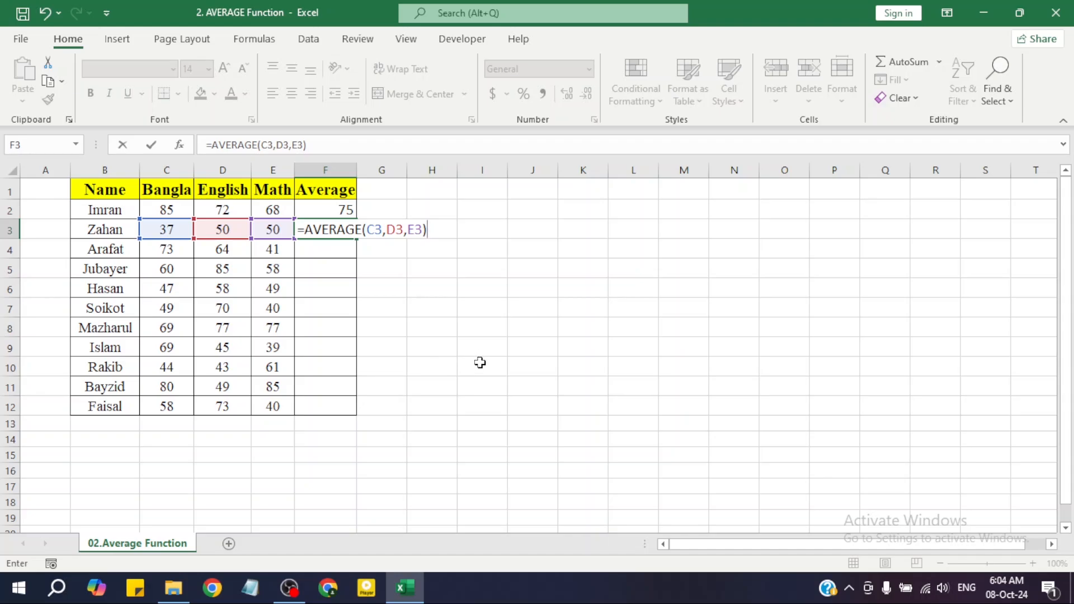
pyautogui.click(511, 367)
pyautogui.click(592, 369)
pyautogui.click(632, 366)
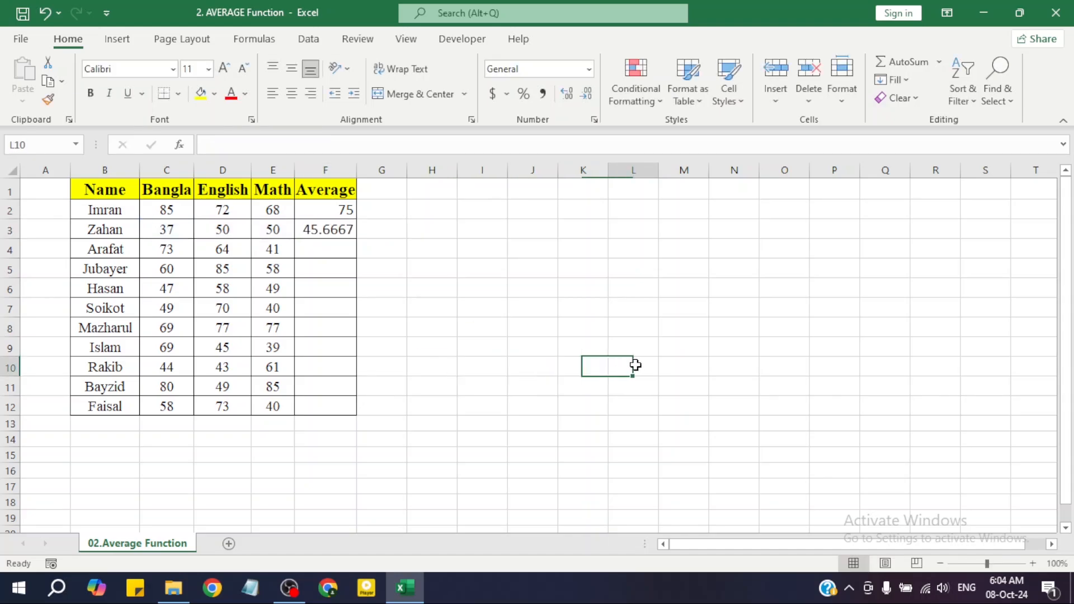
pyautogui.click(687, 365)
pyautogui.click(698, 344)
pyautogui.click(685, 303)
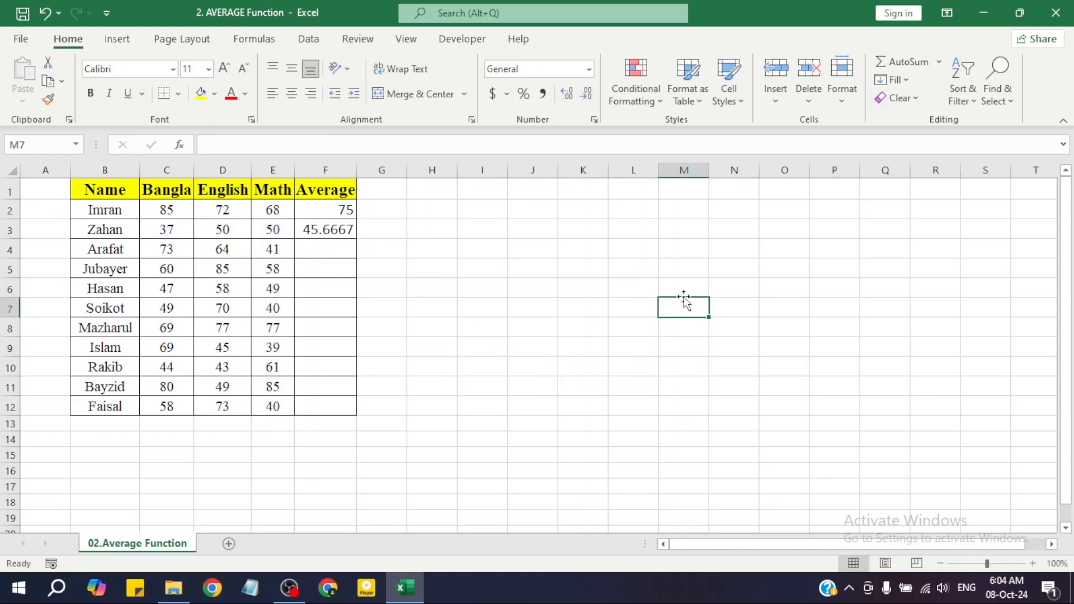
pyautogui.click(685, 283)
pyautogui.click(689, 254)
pyautogui.click(584, 267)
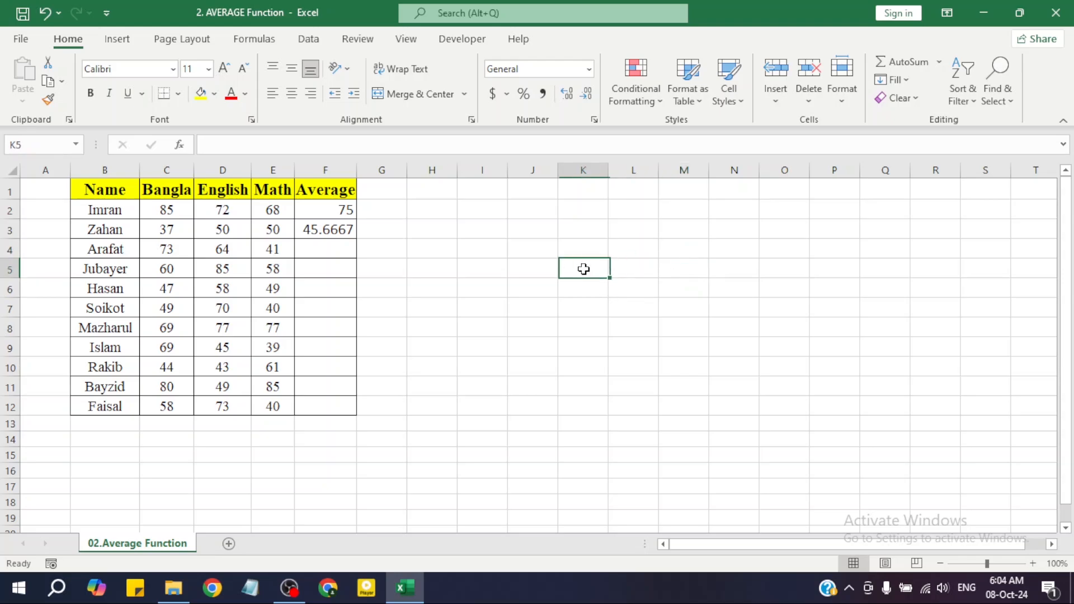
pyautogui.click(529, 271)
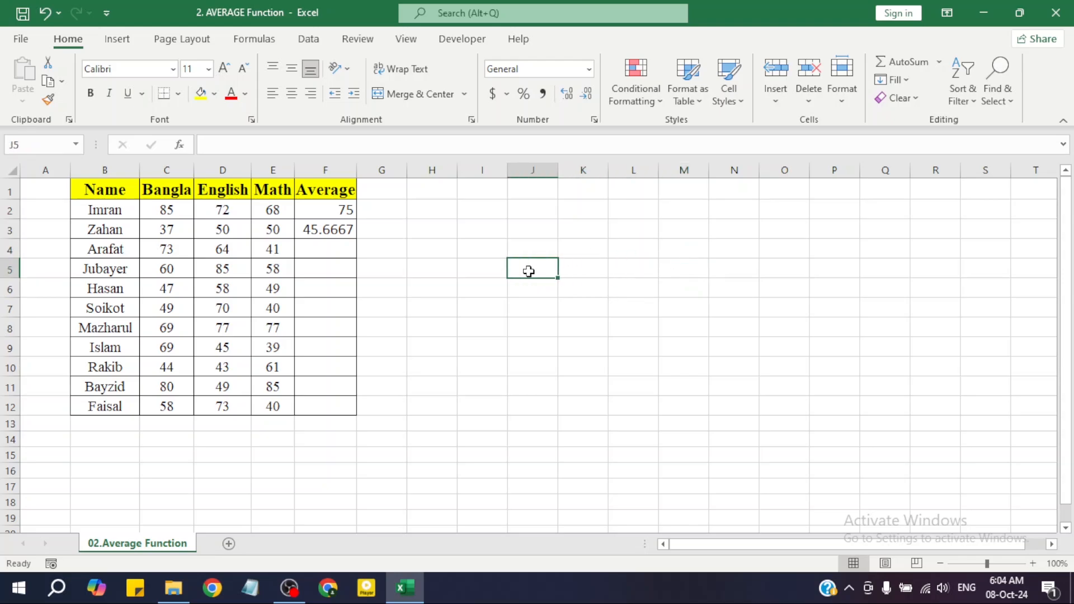
pyautogui.click(531, 303)
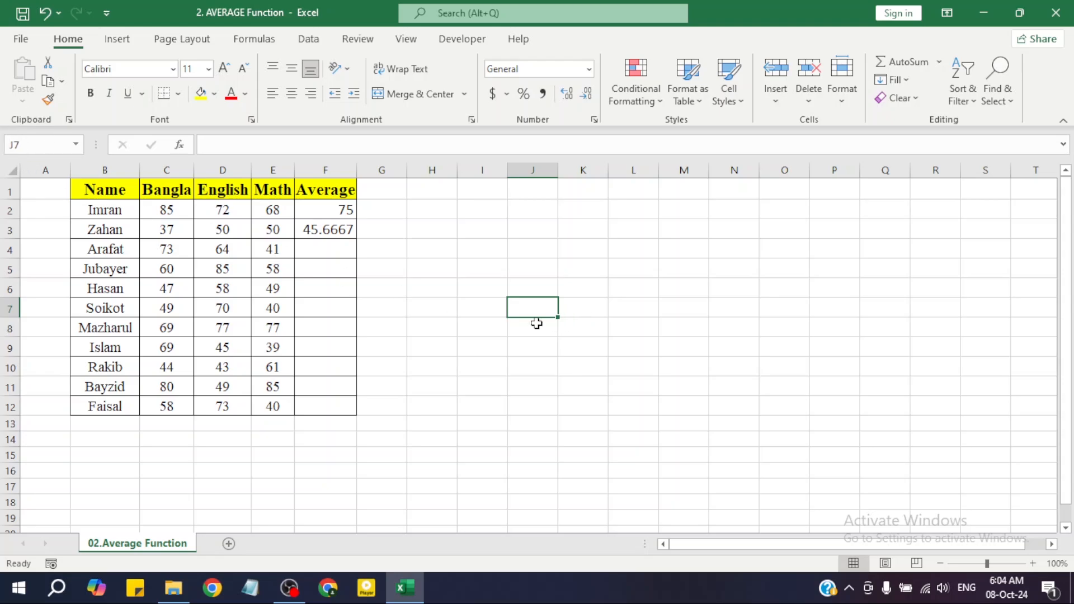
pyautogui.click(589, 286)
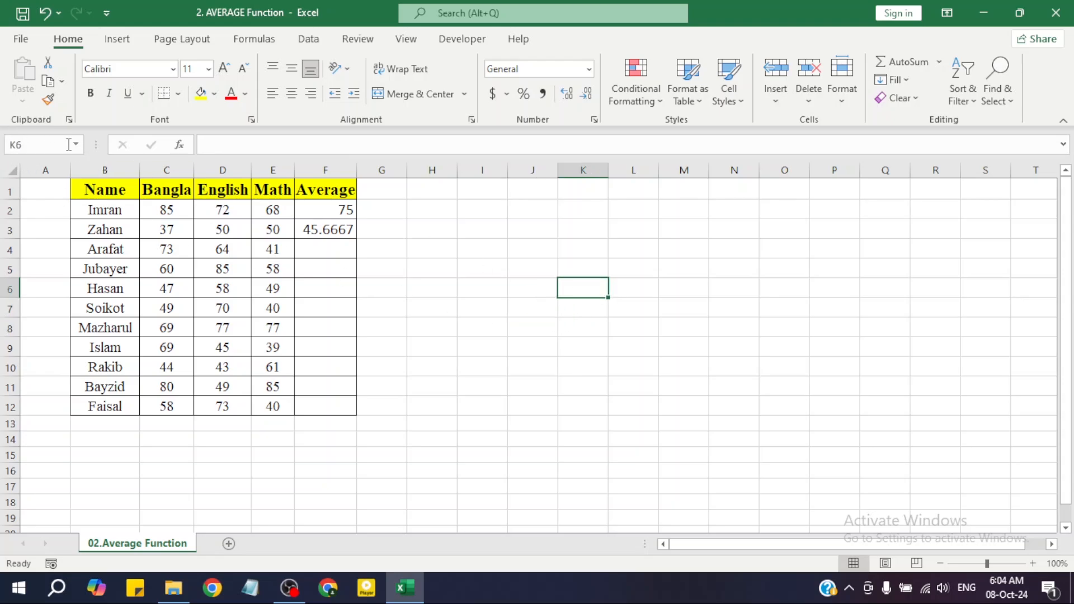
pyautogui.click(452, 431)
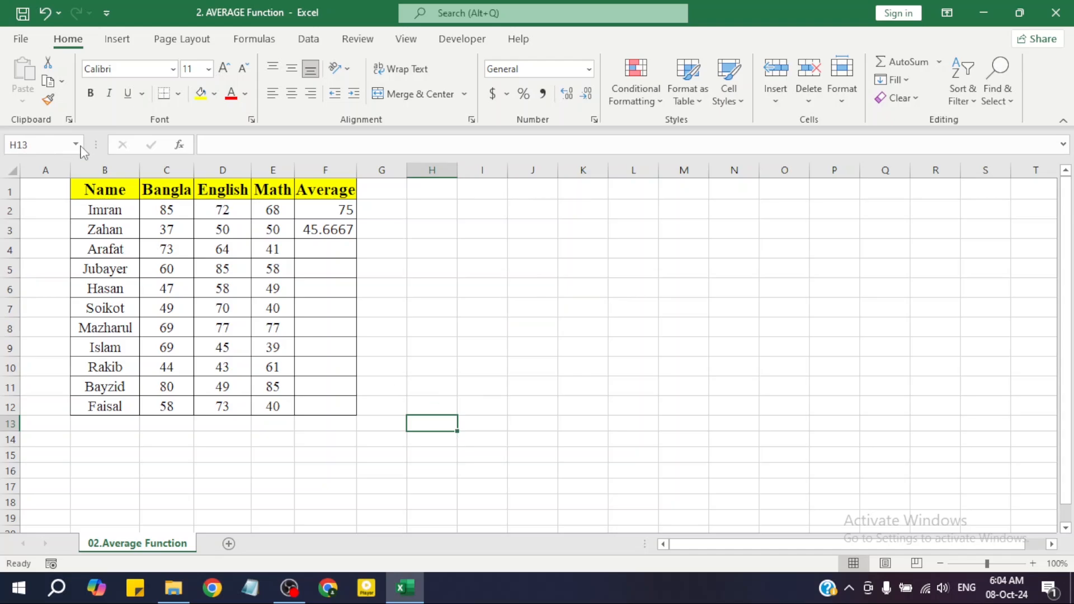
pyautogui.click(666, 375)
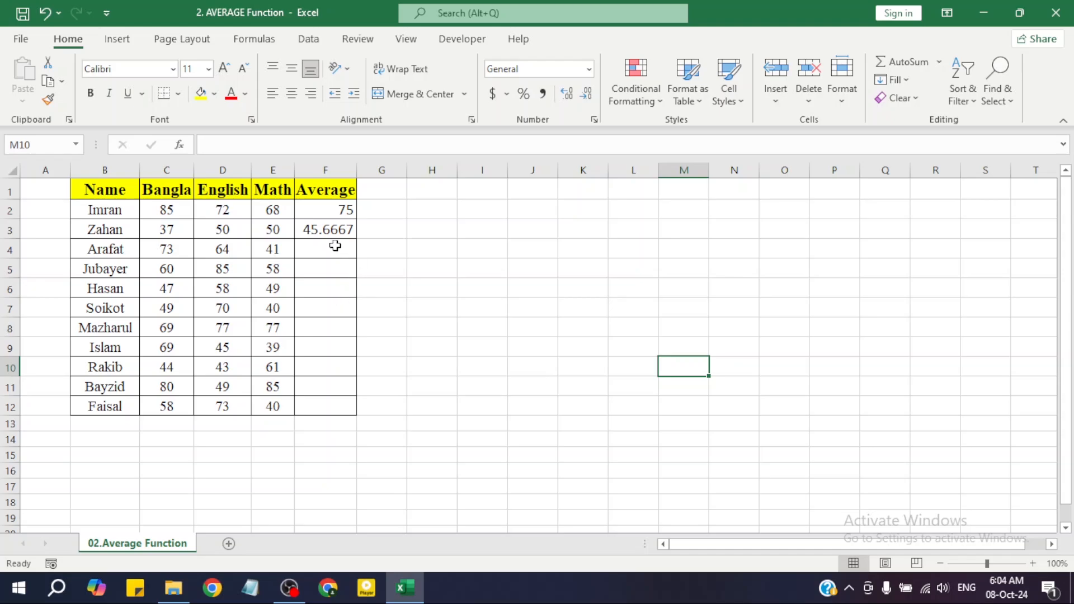
# - Review the cell references in the AVERAGE formula of cell F3 and leave the formula as it is
pyautogui.click(340, 229)
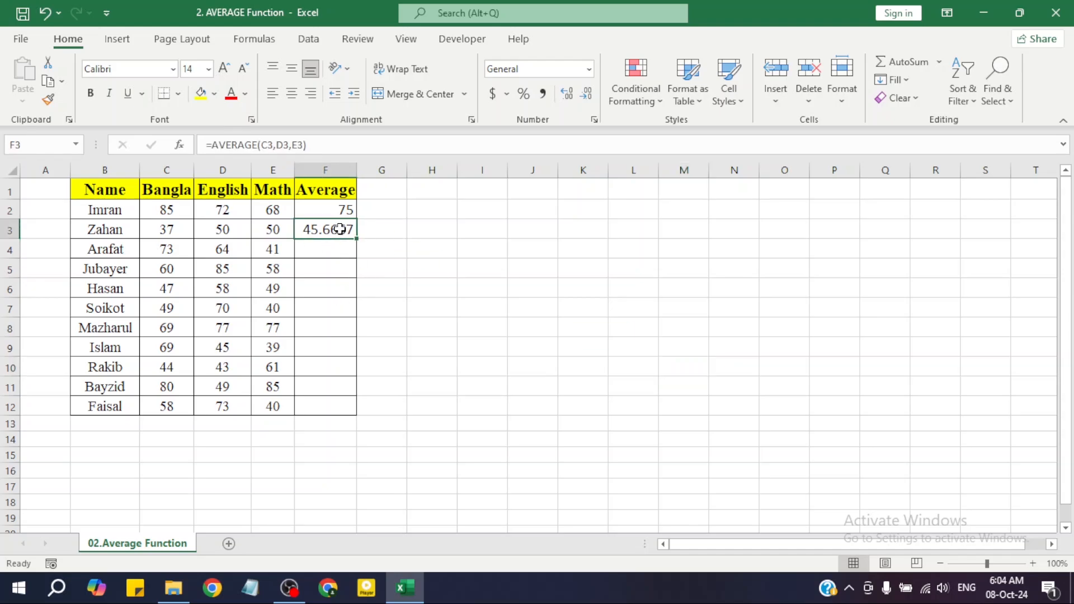
pyautogui.doubleClick(340, 229)
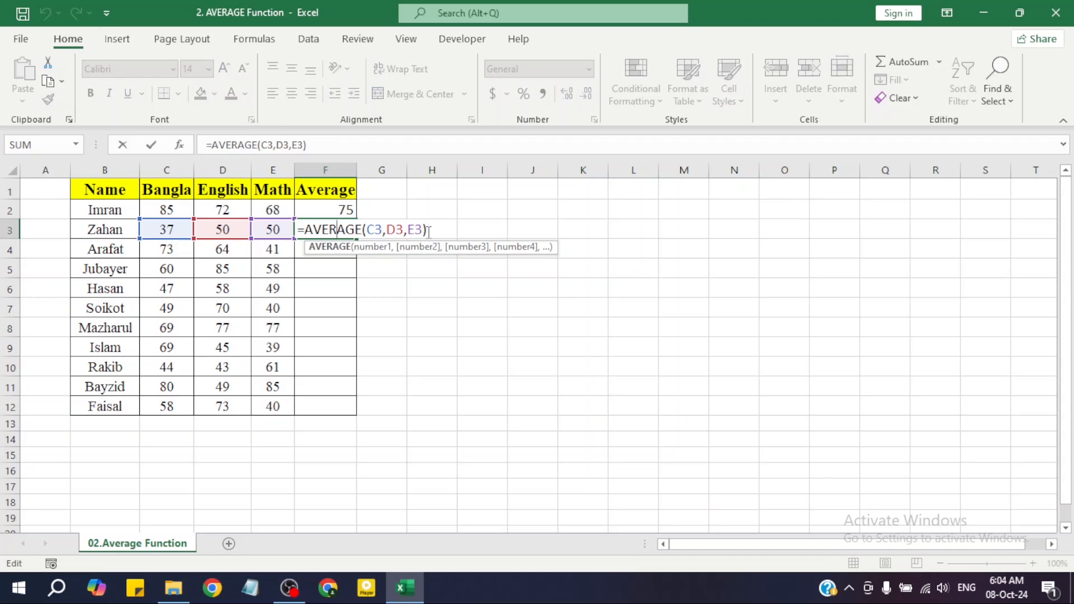
pyautogui.click(428, 231)
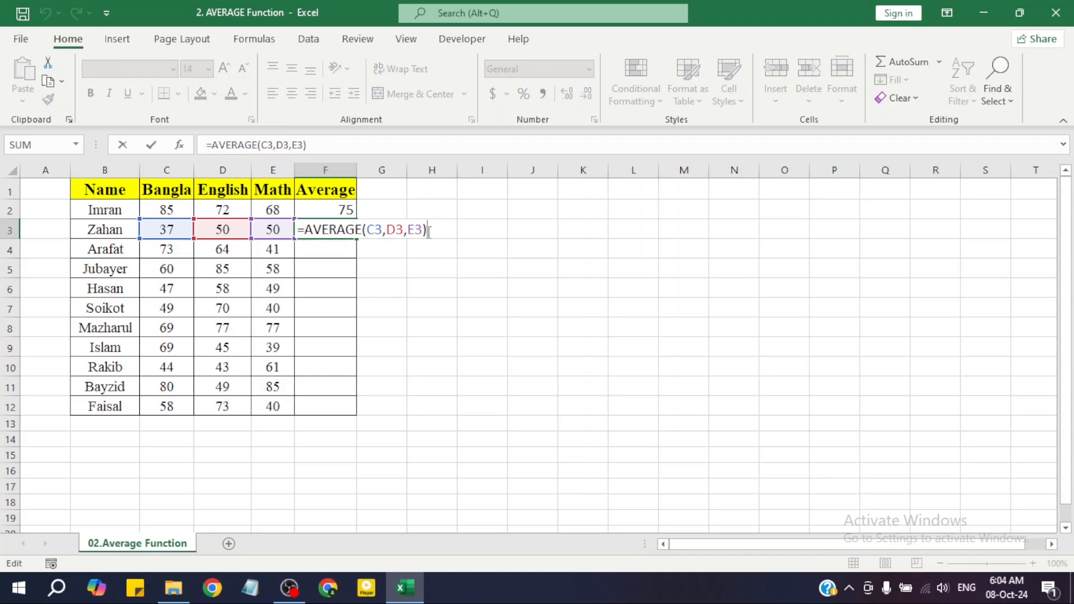
pyautogui.press('Return')
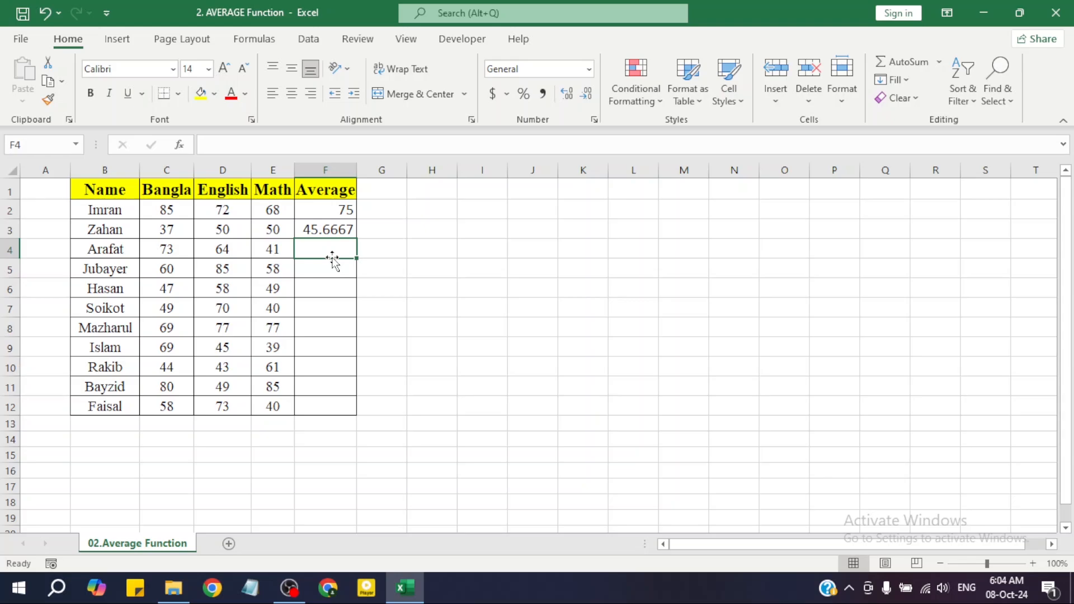
# - Enter =AVERAGE(C4:E4) in cell F4, using a cell range for the third student's three marks
pyautogui.write('=')
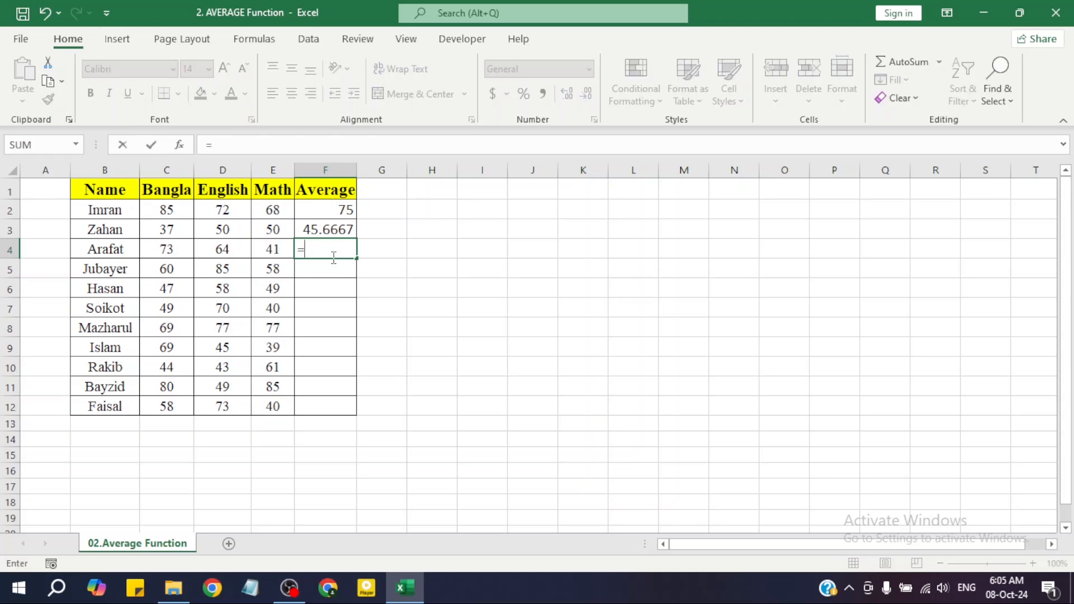
pyautogui.write('avera')
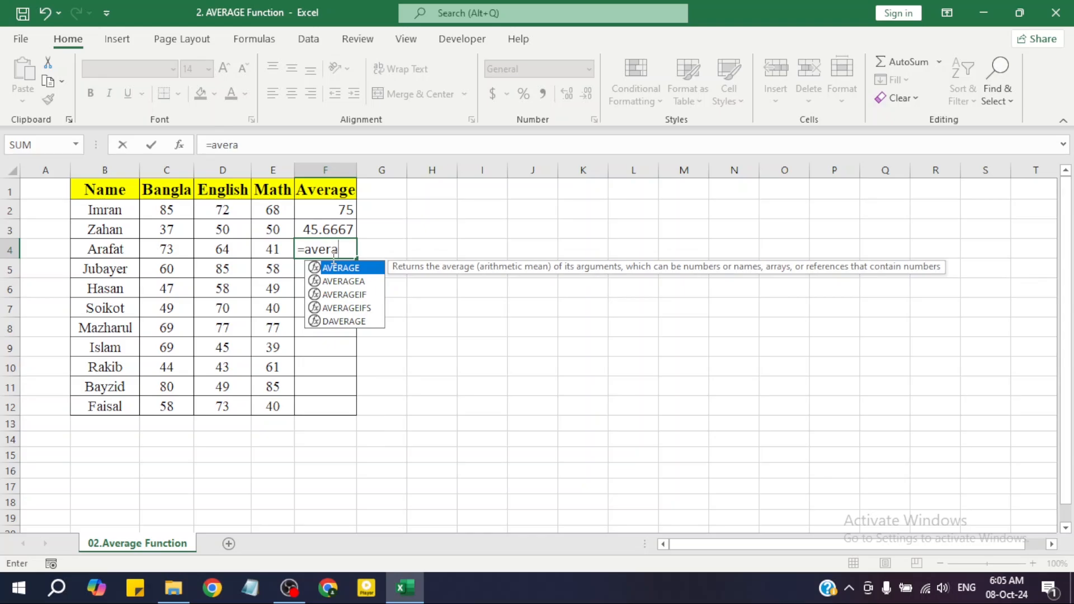
pyautogui.write('ge')
pyautogui.doubleClick(342, 270)
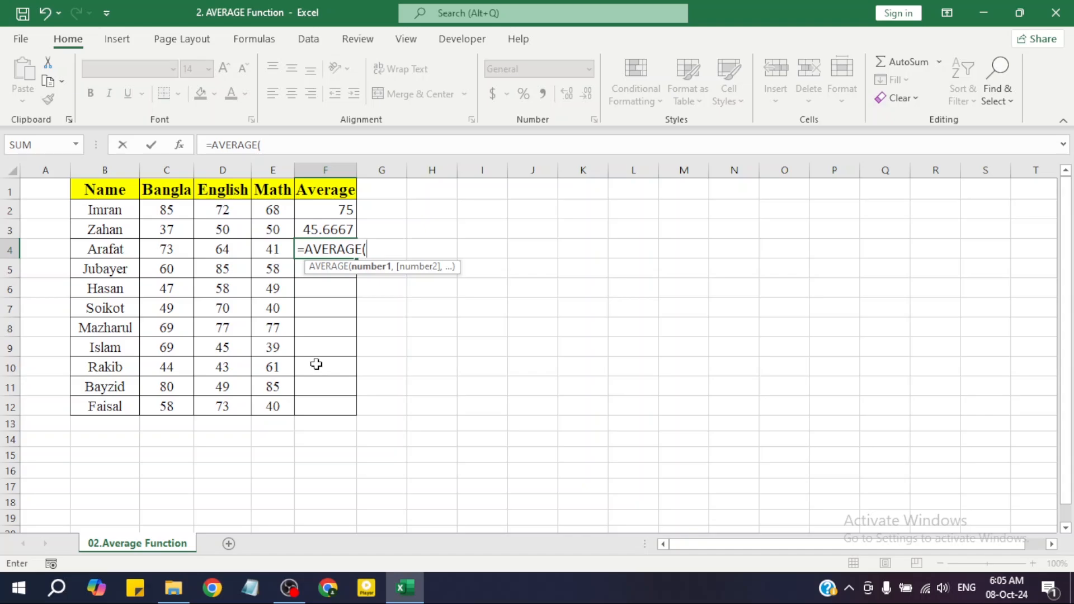
pyautogui.click(179, 248)
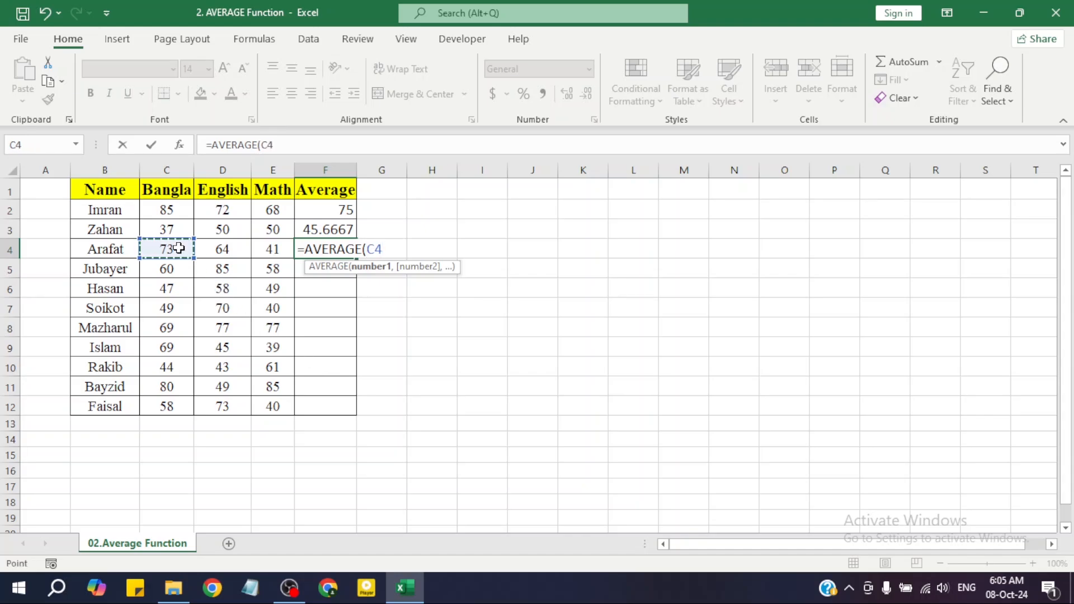
pyautogui.press('F8')
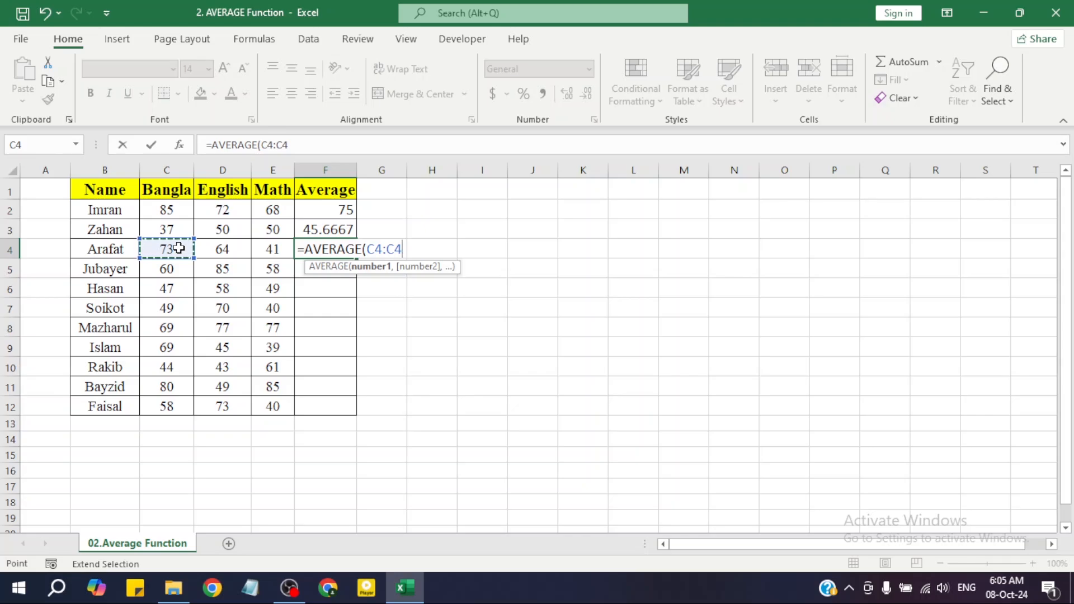
pyautogui.click(269, 250)
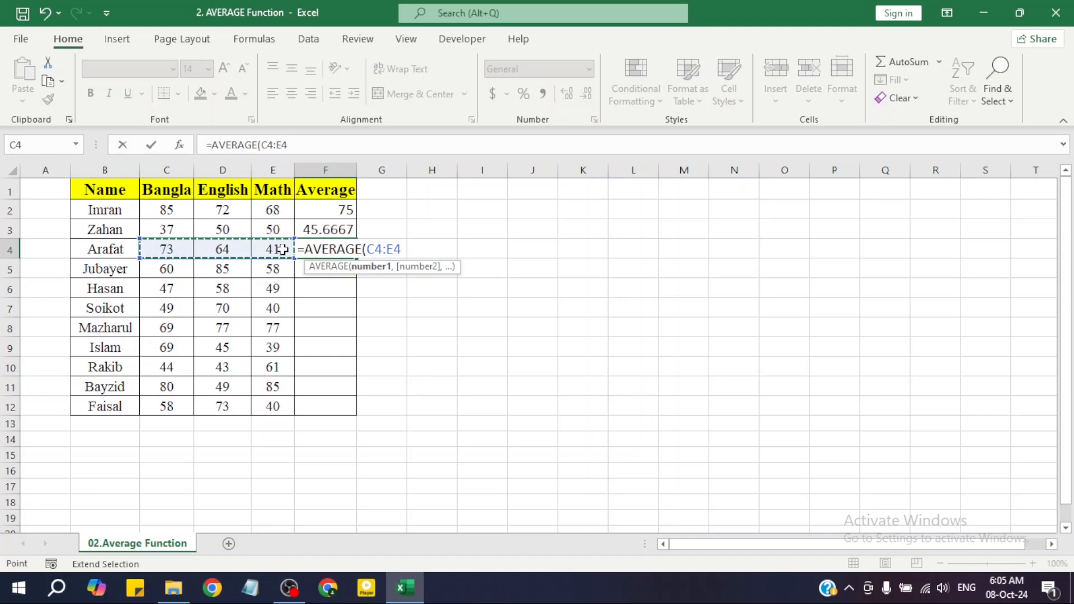
pyautogui.write(')')
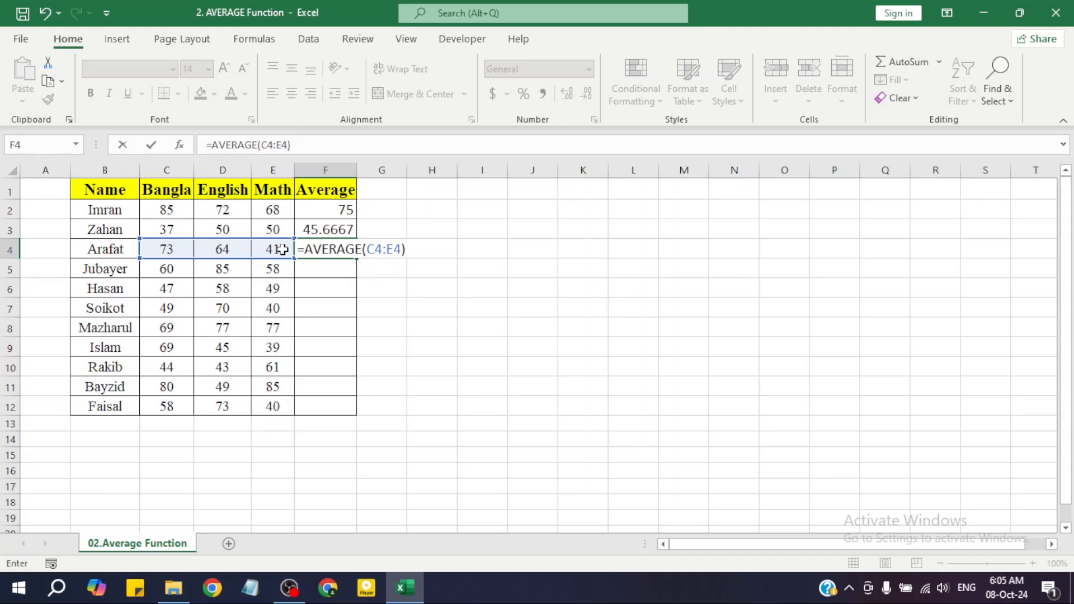
pyautogui.press('Return')
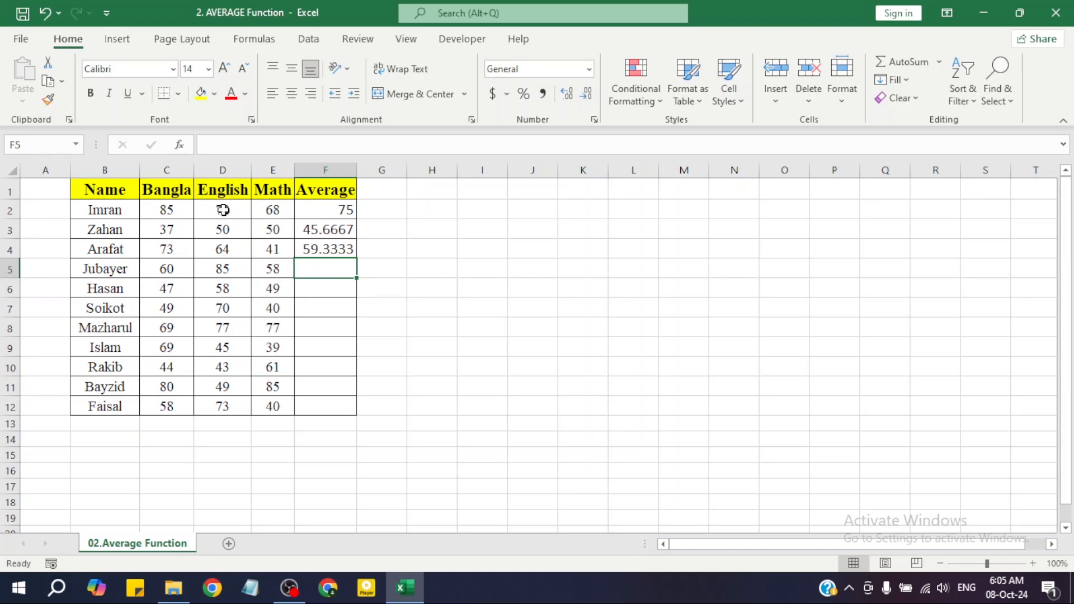
# - Compare the AVERAGE formulas in cells F2, F3 and F4 to see how each one supplies its arguments
pyautogui.click(347, 250)
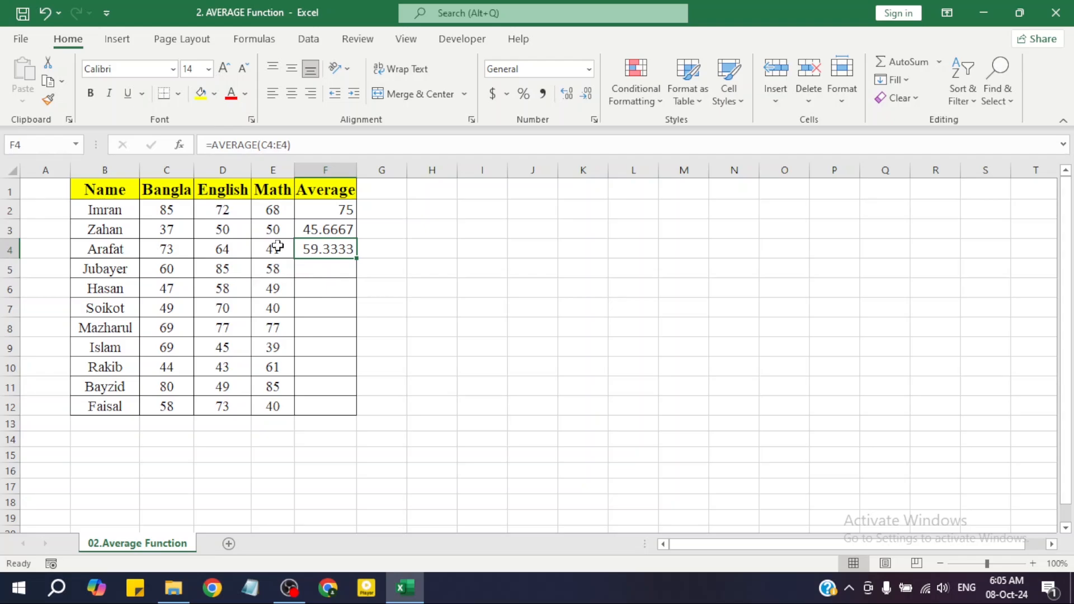
pyautogui.moveTo(312, 208); pyautogui.dragTo(310, 245)
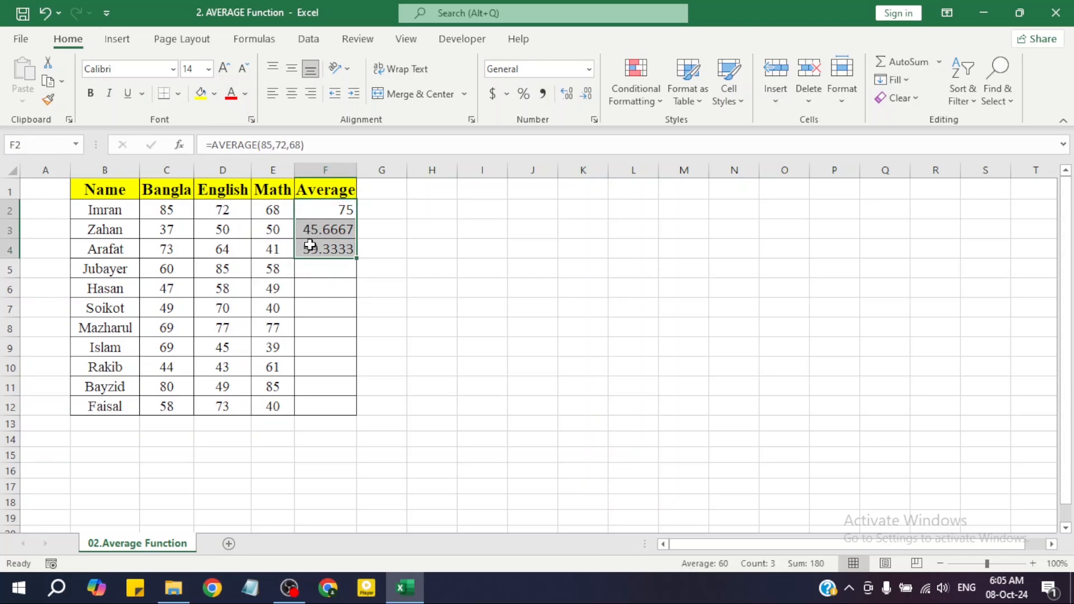
pyautogui.click(335, 272)
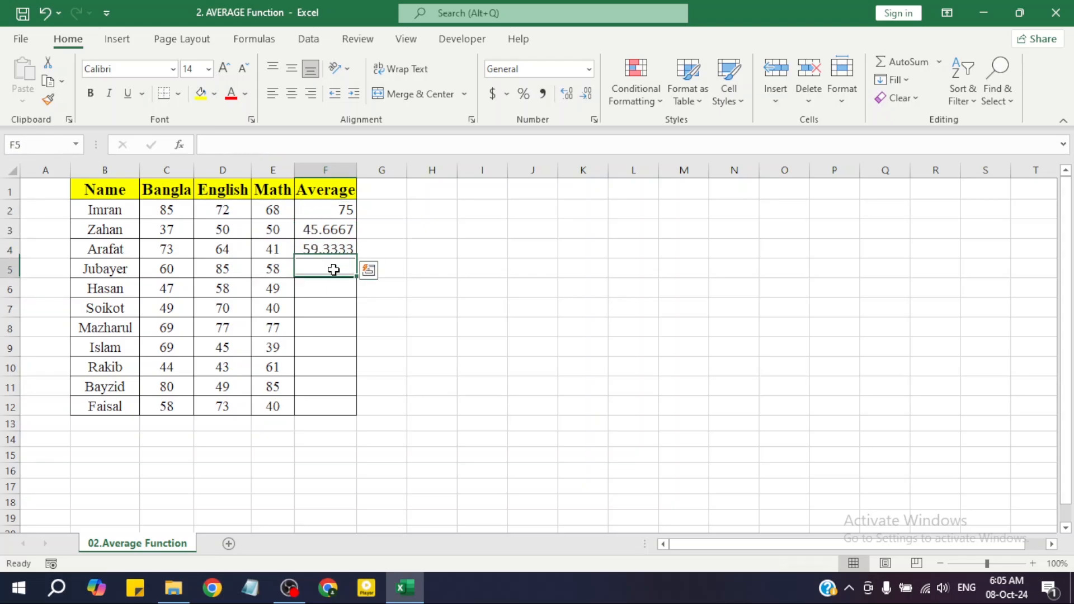
pyautogui.click(337, 253)
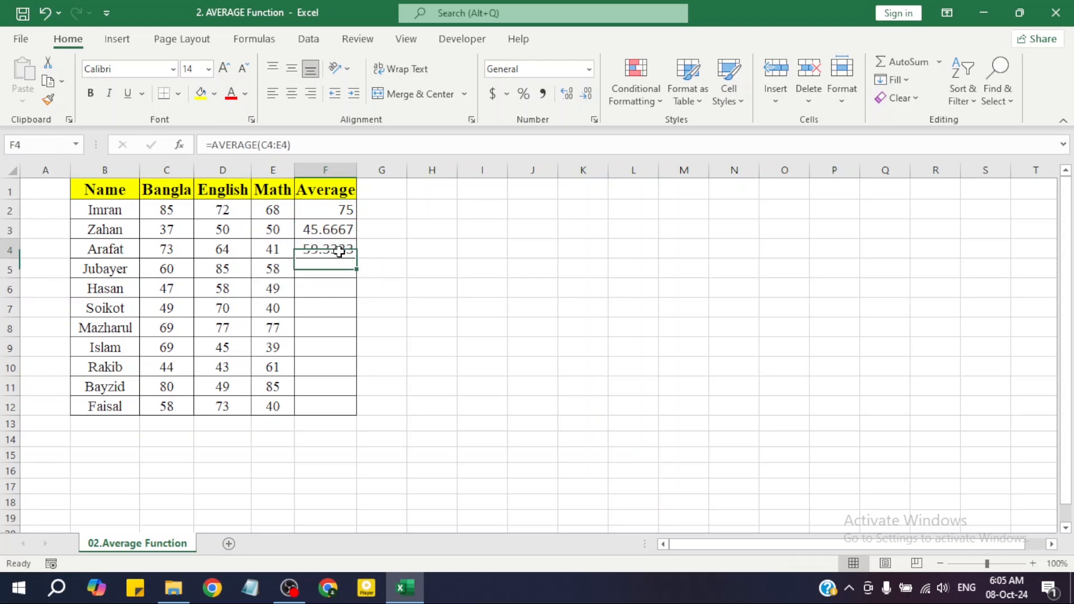
pyautogui.click(342, 208)
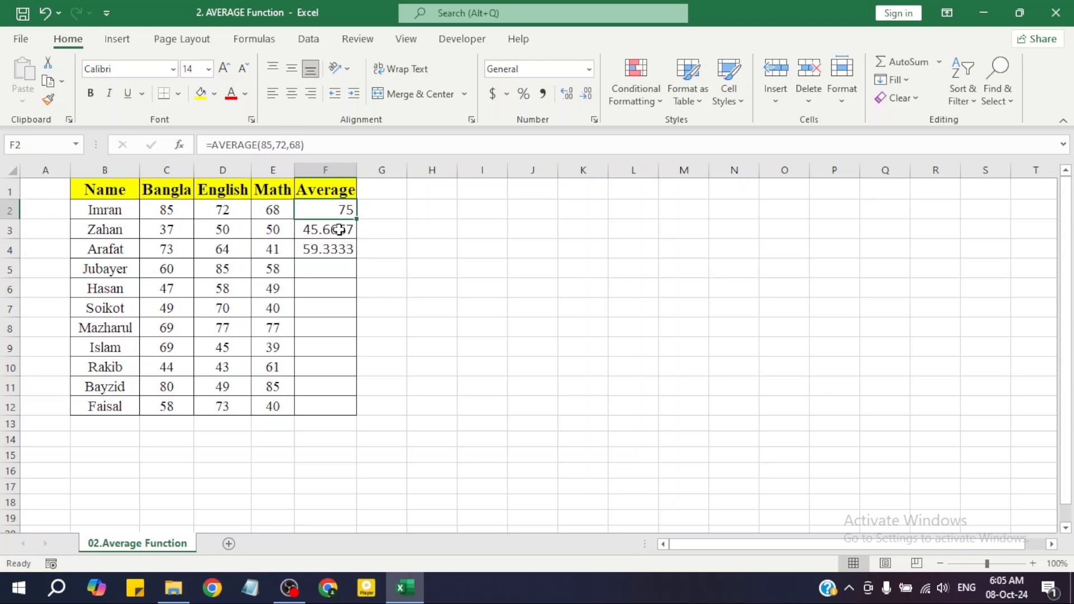
pyautogui.click(342, 231)
pyautogui.click(340, 248)
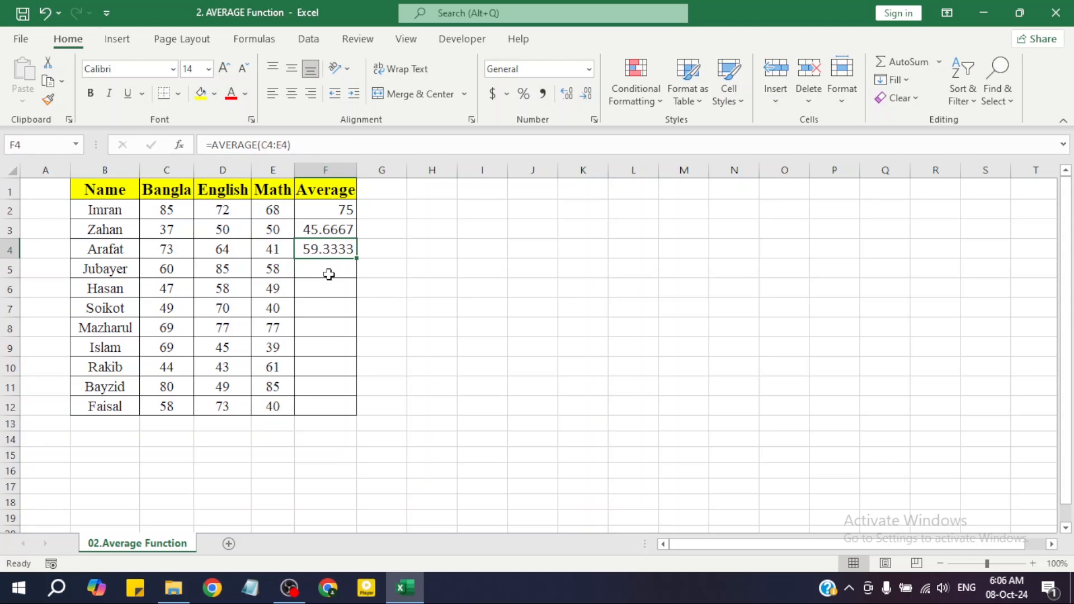
pyautogui.click(331, 268)
pyautogui.moveTo(332, 268); pyautogui.dragTo(331, 374)
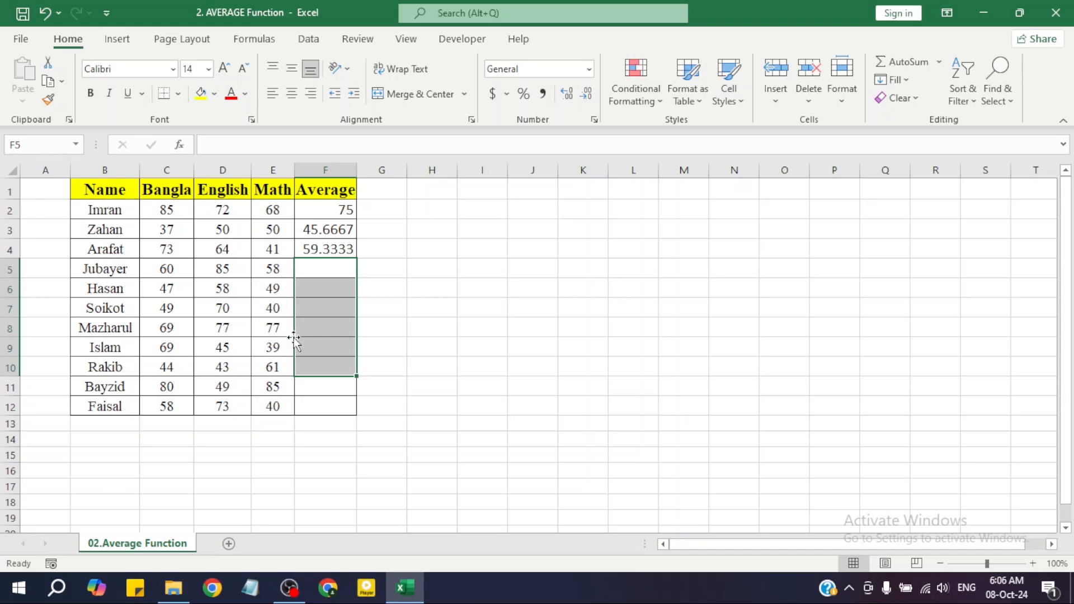
pyautogui.click(309, 301)
pyautogui.moveTo(315, 270); pyautogui.dragTo(320, 417)
pyautogui.click(324, 387)
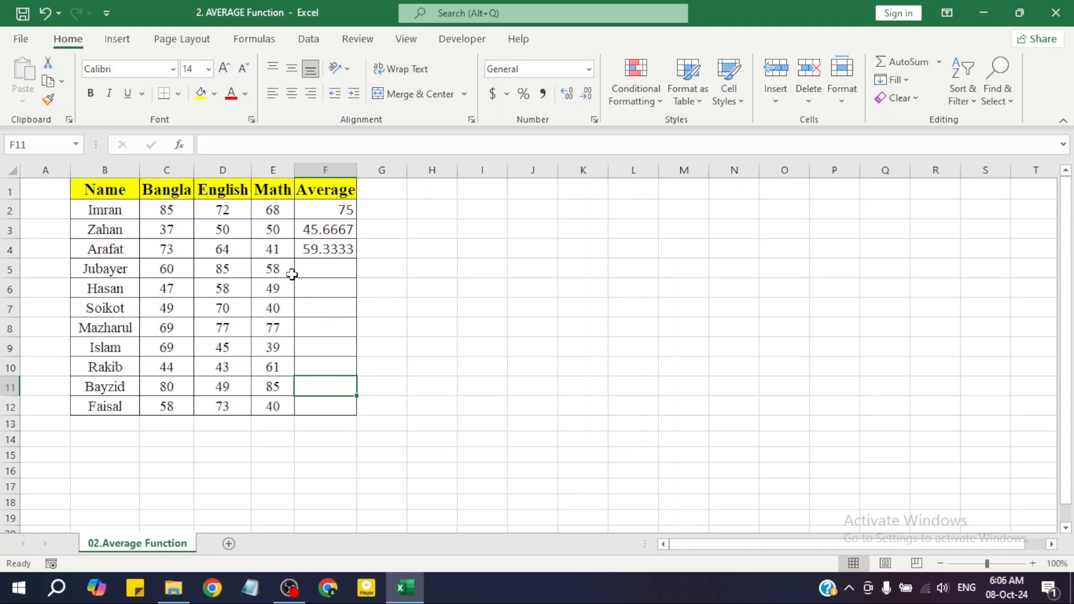
pyautogui.click(319, 270)
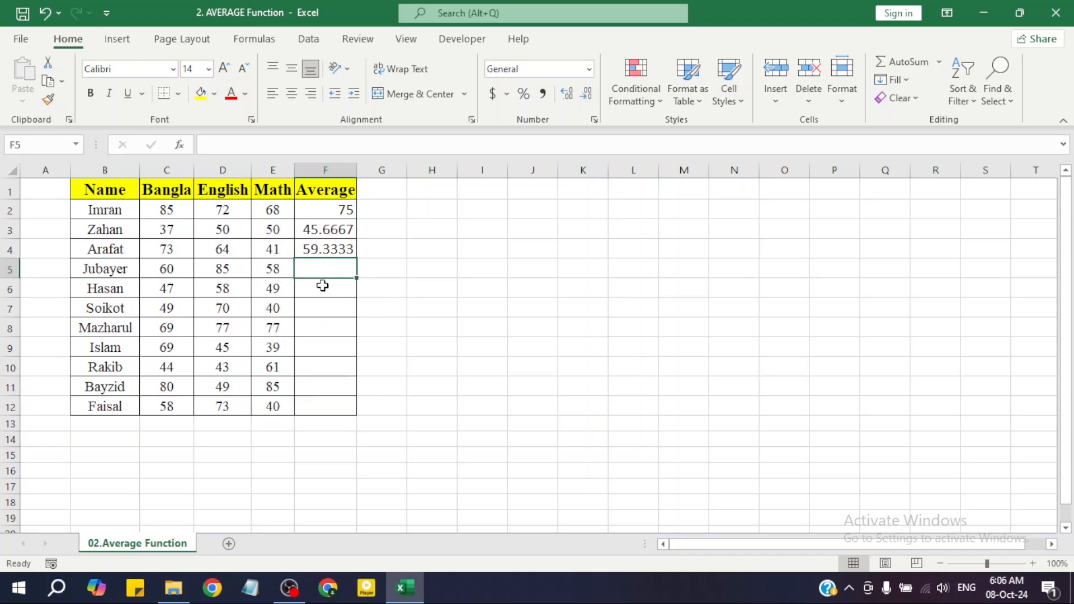
pyautogui.click(343, 253)
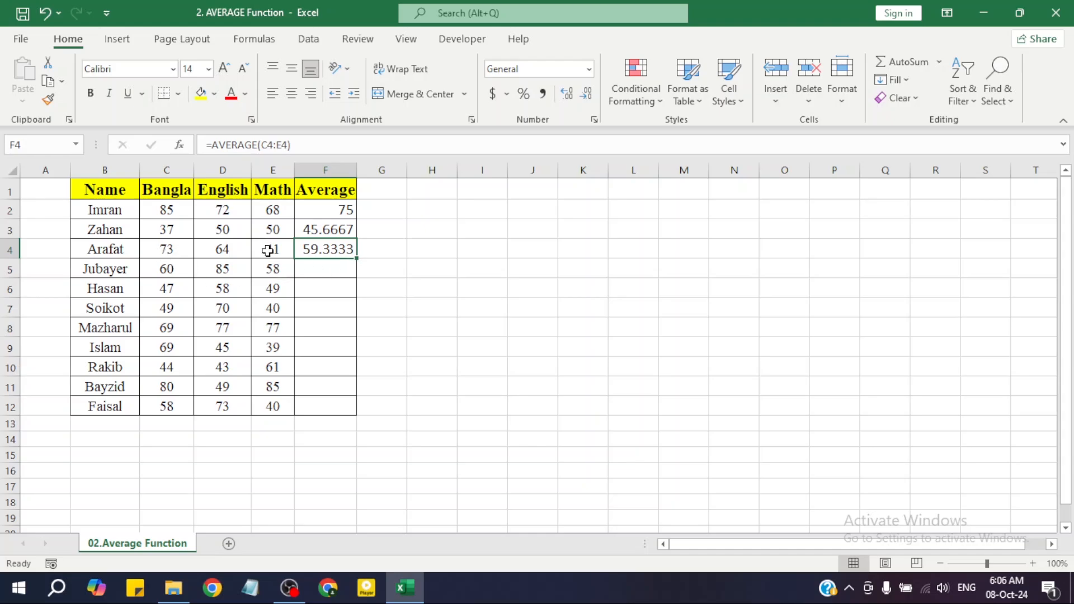
pyautogui.click(340, 268)
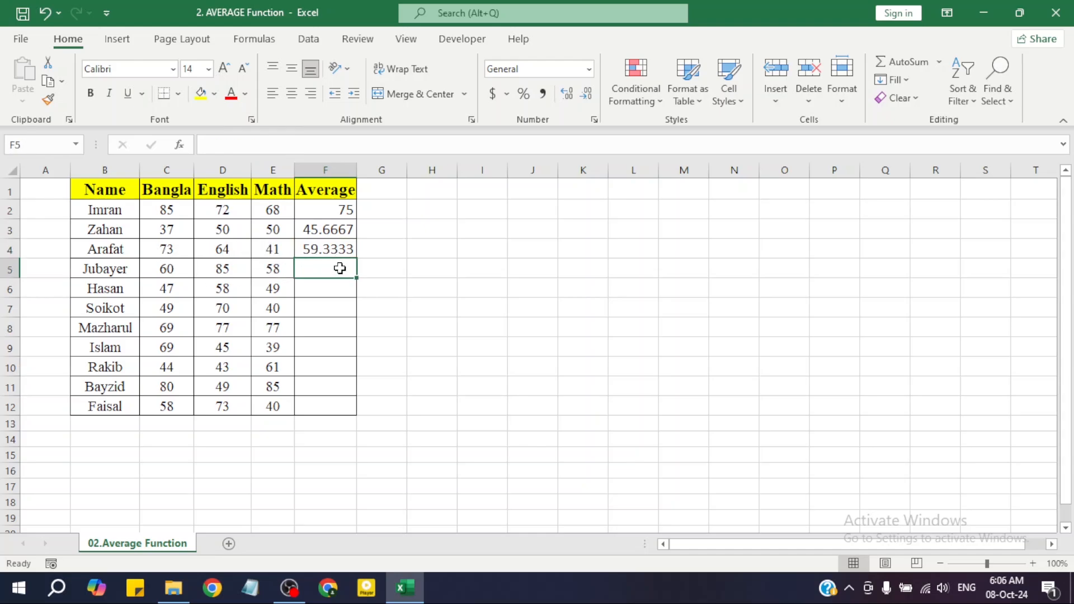
pyautogui.click(324, 303)
# - Fill the AVERAGE formula from cell F4 down through F12 for the remaining students
pyautogui.click(321, 249)
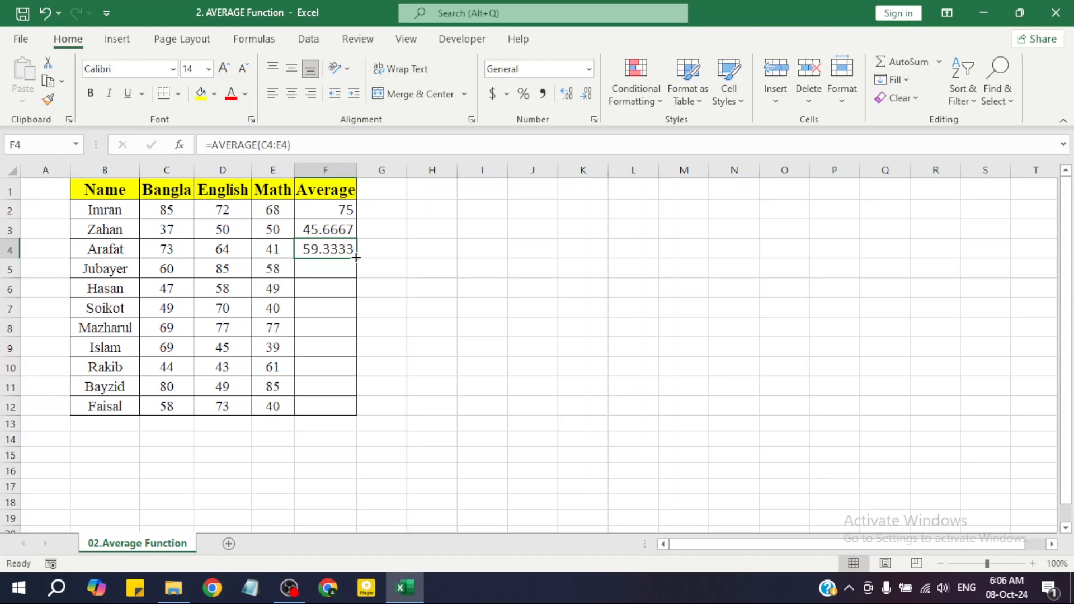
pyautogui.moveTo(356, 258); pyautogui.dragTo(359, 413)
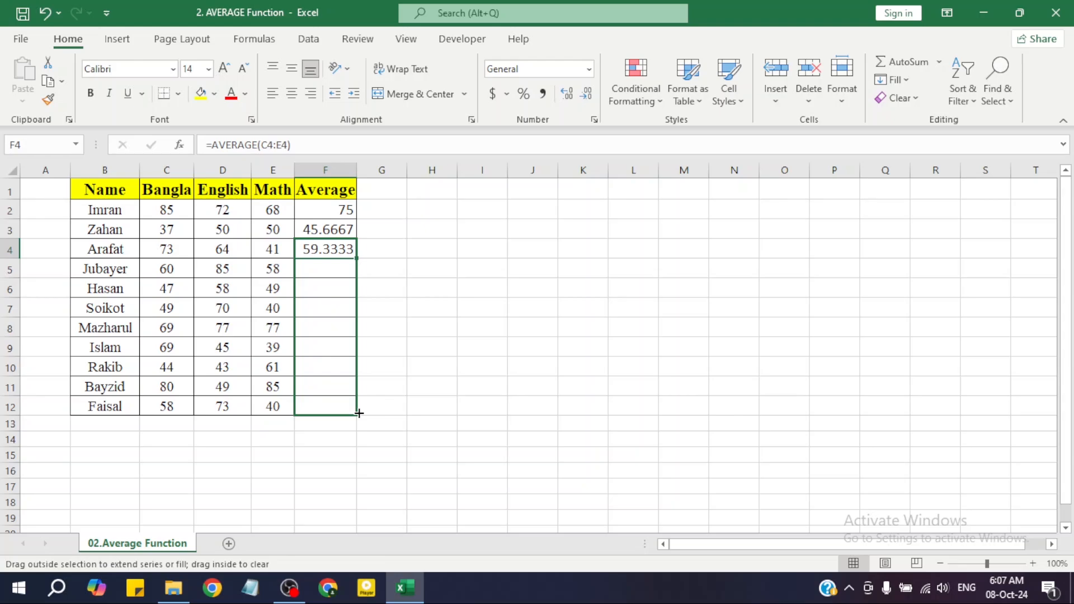
pyautogui.moveTo(358, 413); pyautogui.dragTo(359, 413)
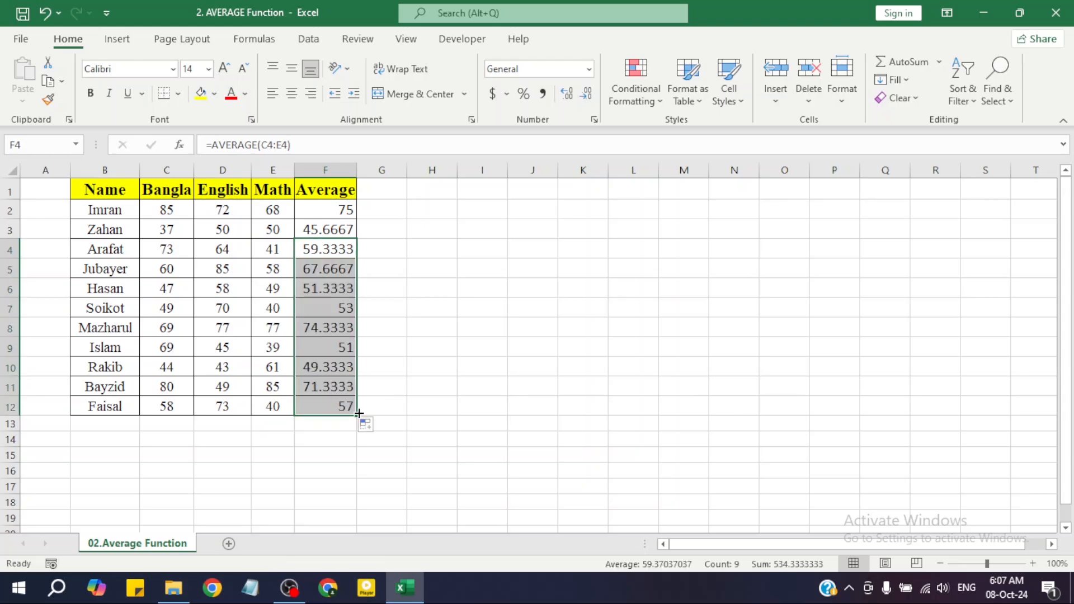
# - Check the cell range used by the copied AVERAGE formula in cell F9
pyautogui.click(412, 365)
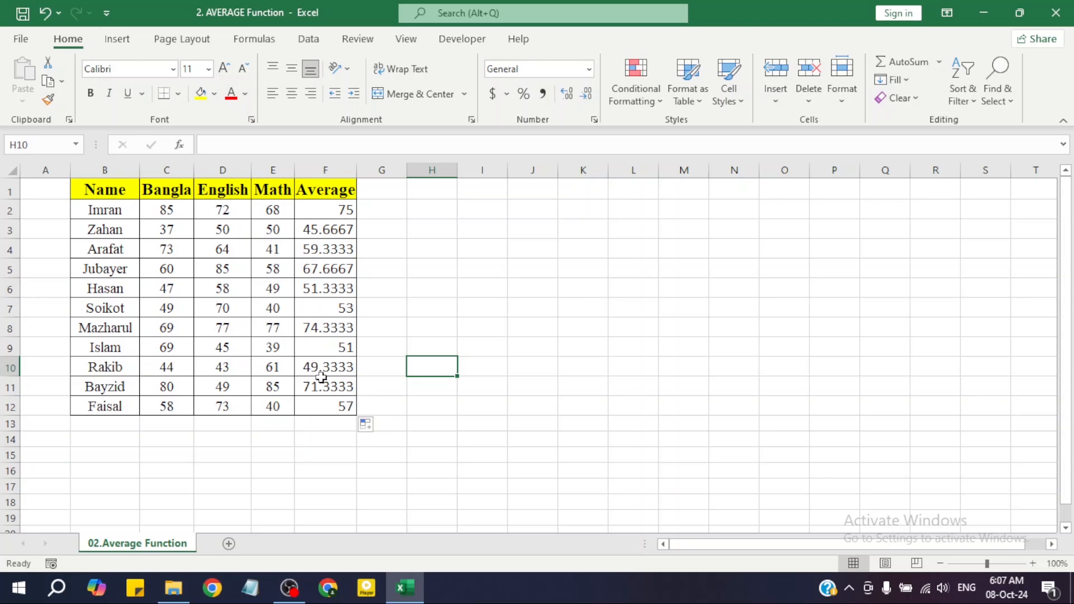
pyautogui.click(341, 351)
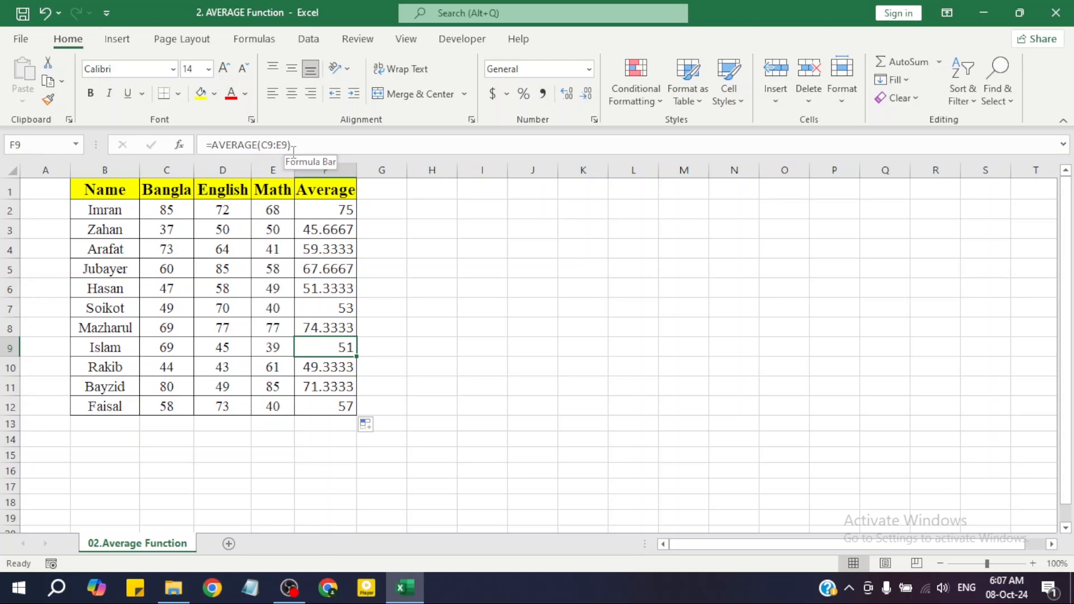
pyautogui.click(394, 284)
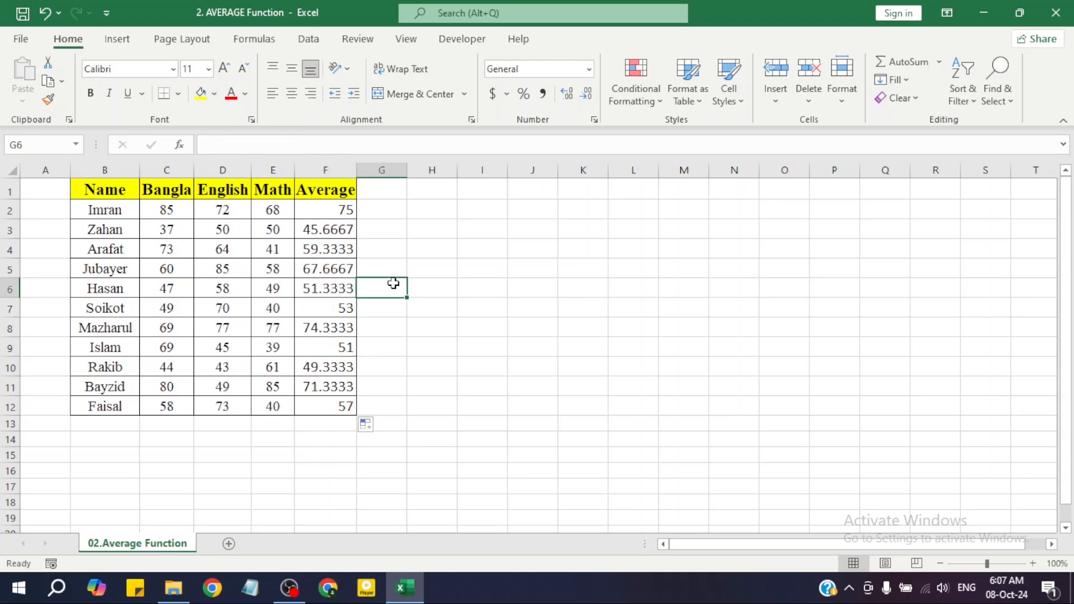